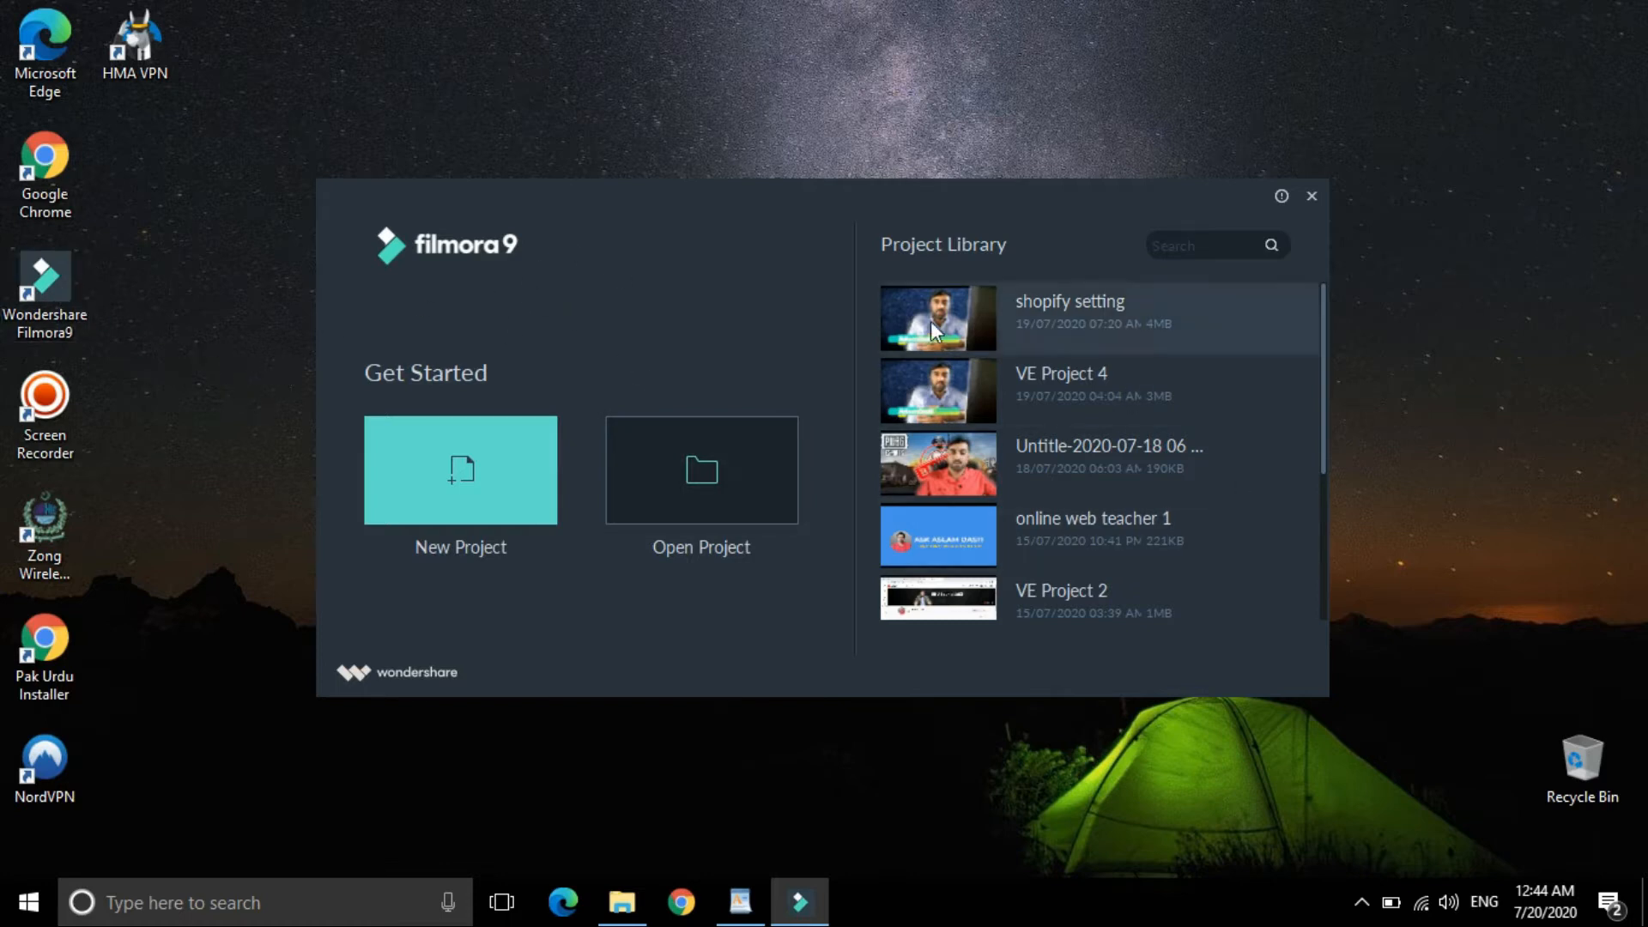
left_click(509, 465)
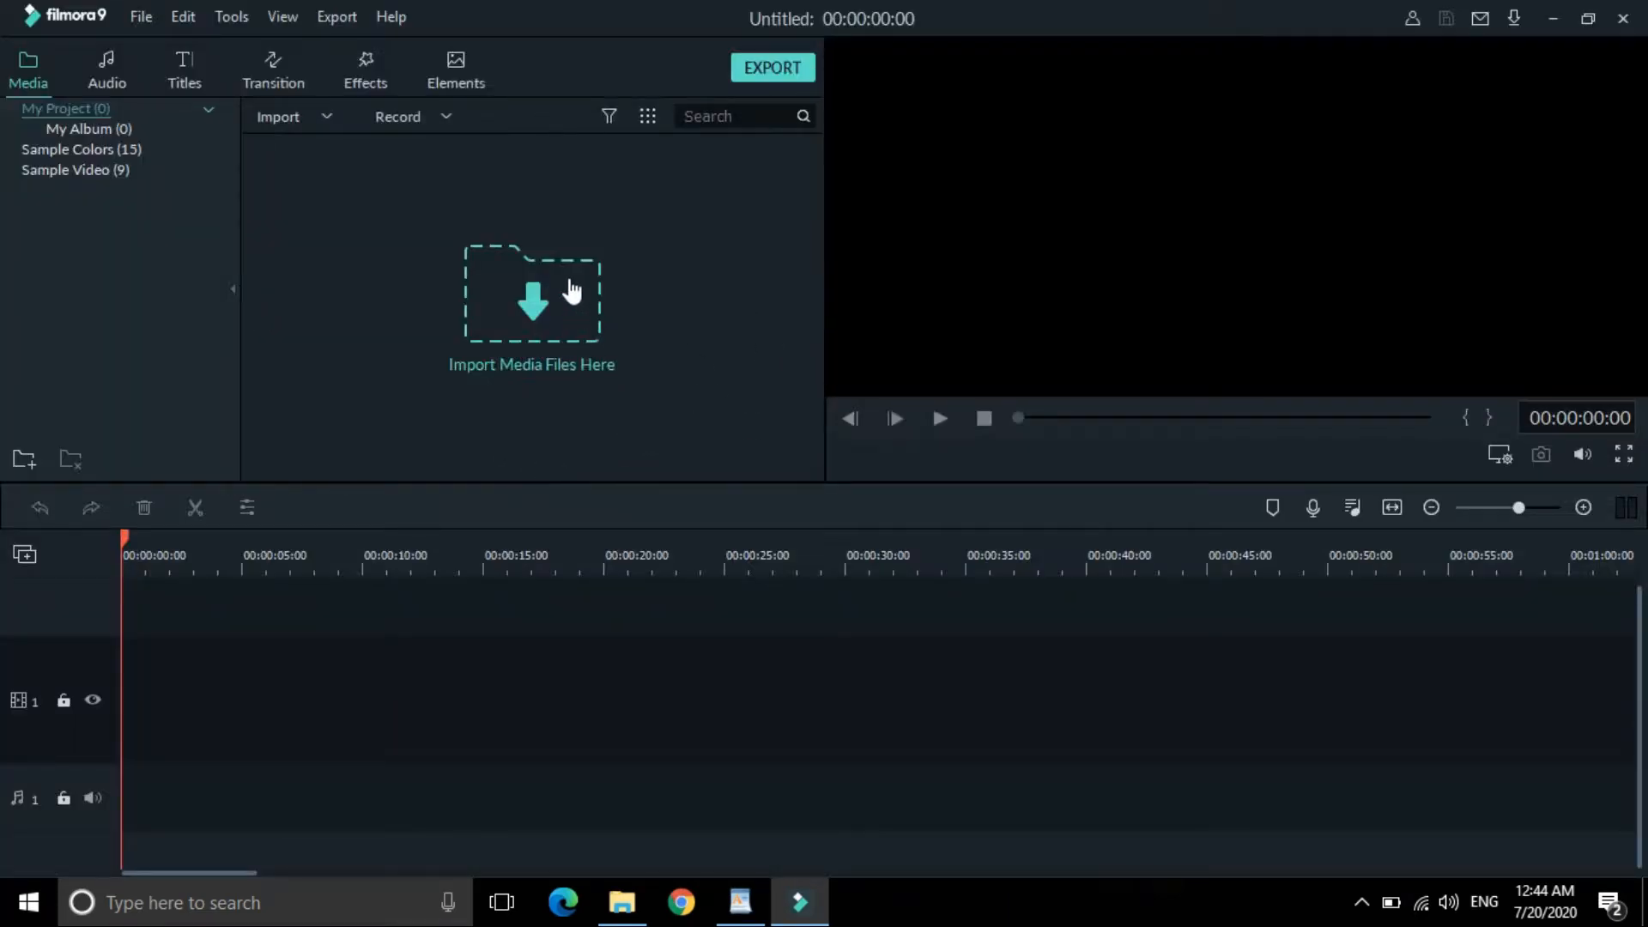
left_click(528, 298)
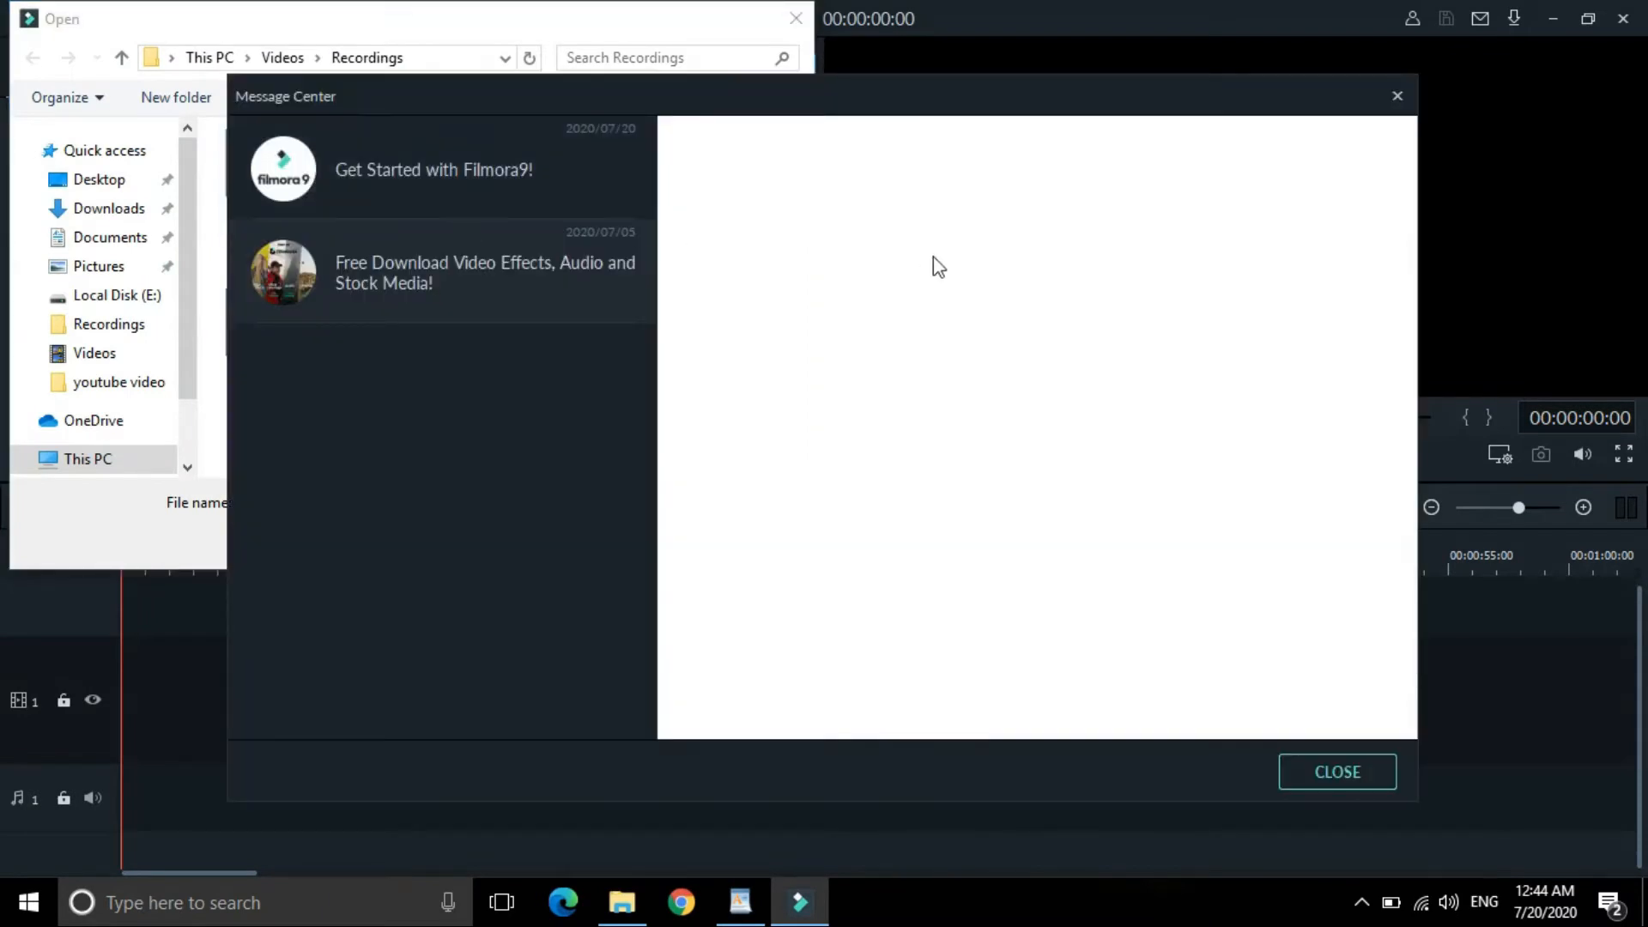
left_click(286, 166)
double_click(282, 157)
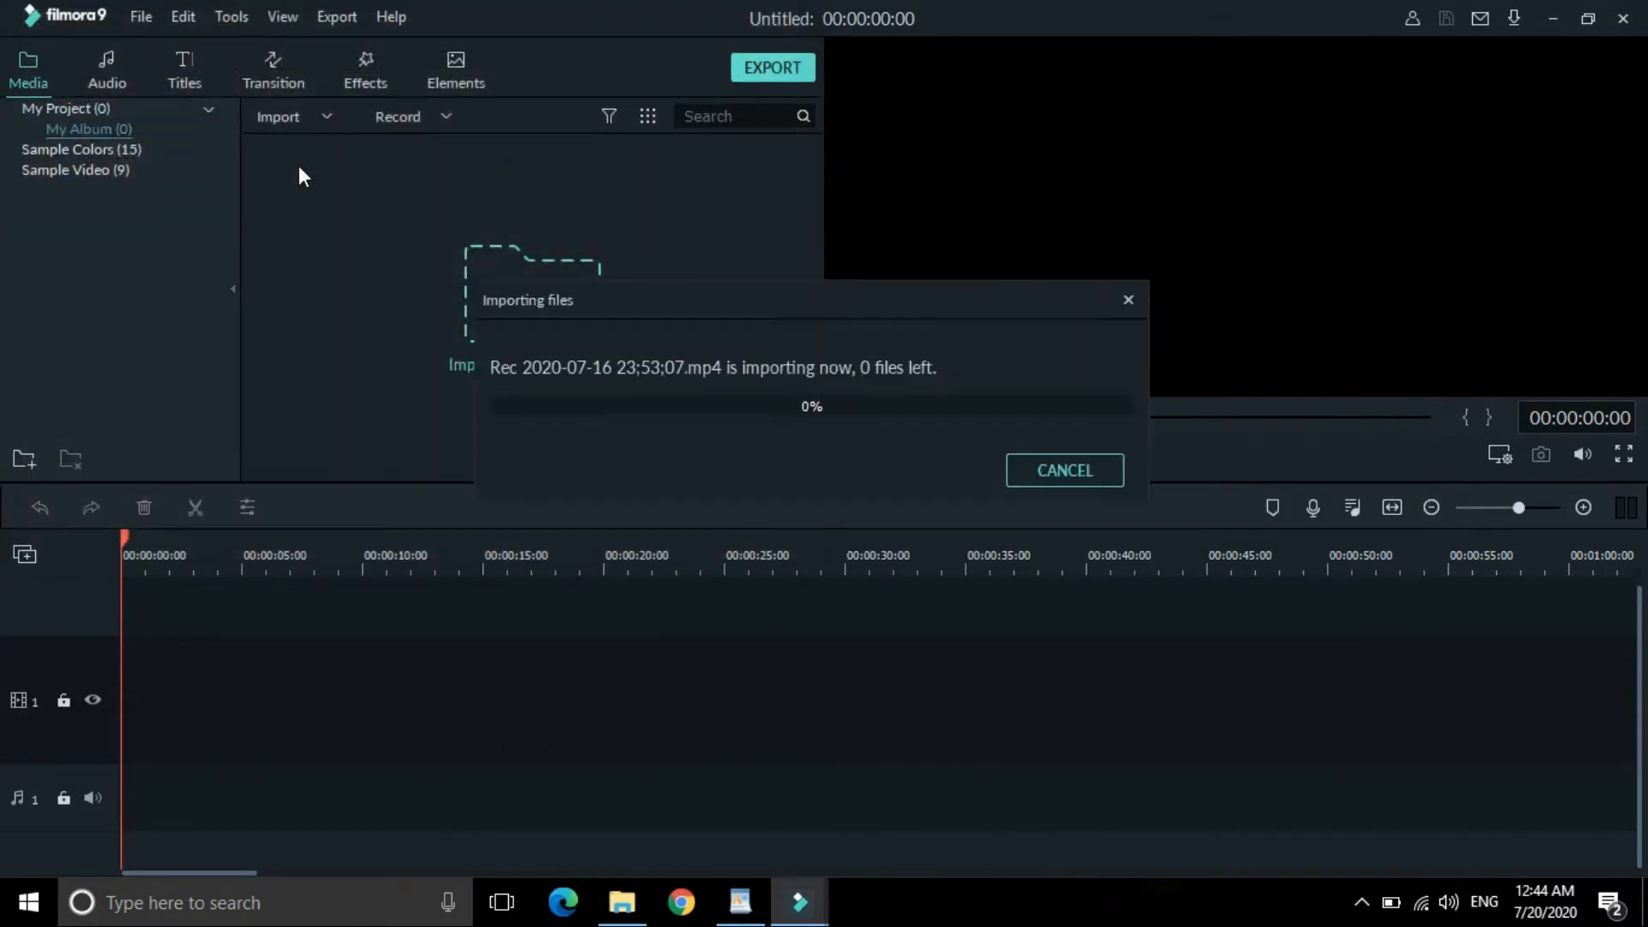
left_click(1064, 487)
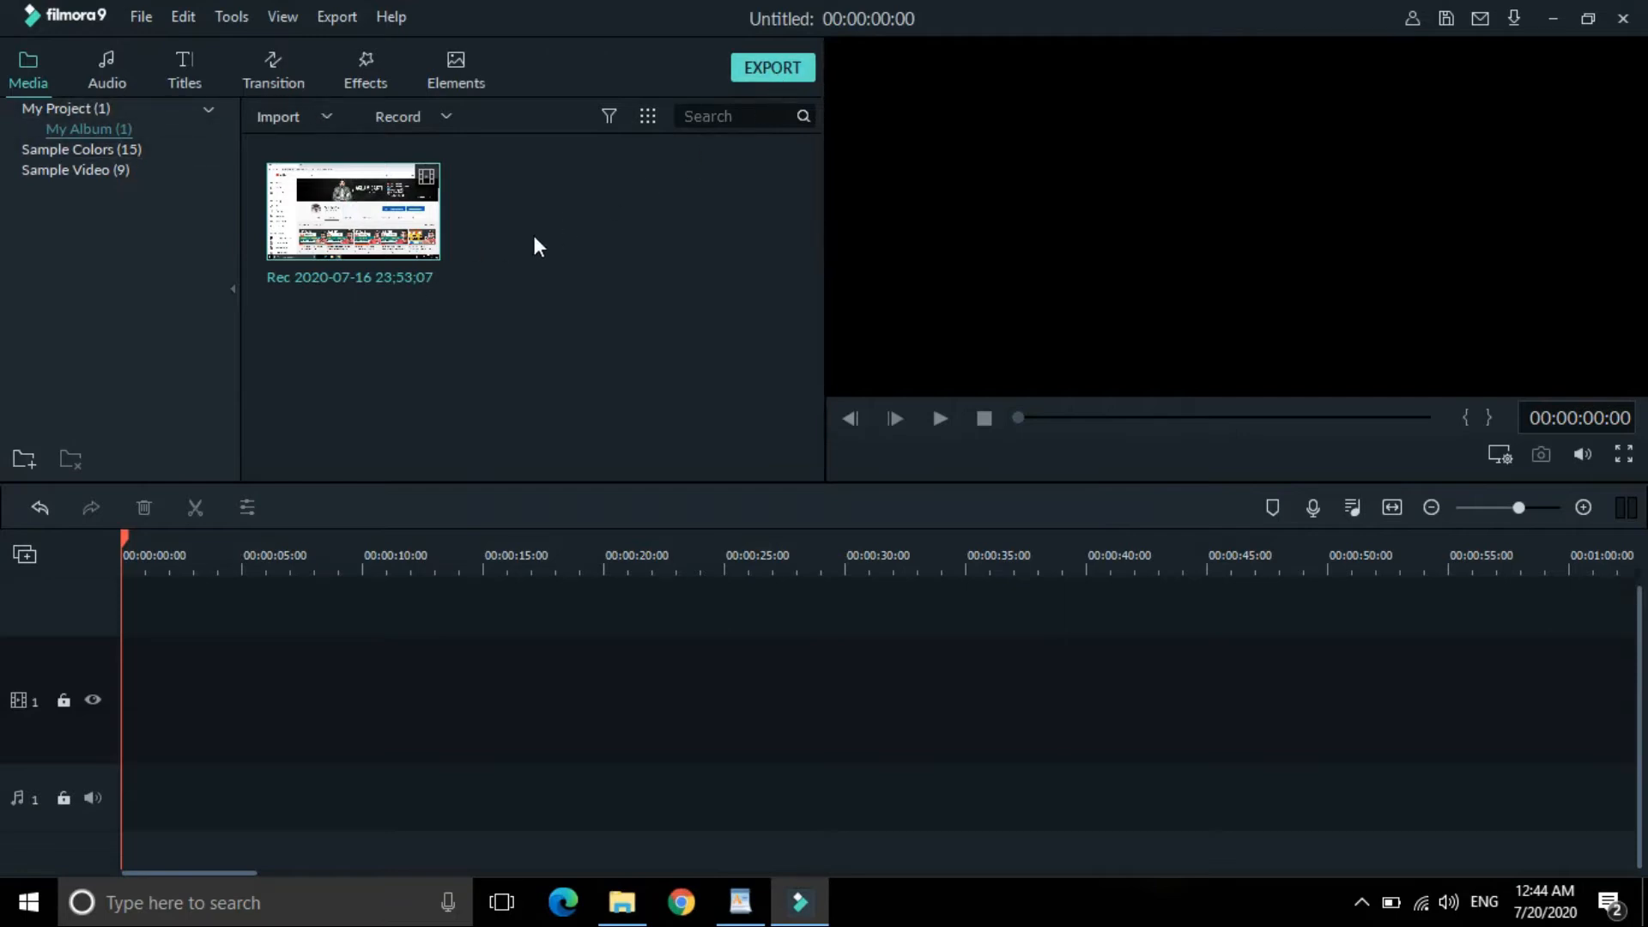
Add the circle-cropped (1) image from Downloads and the VID_20200716_112104 clip from Videos to the media library
left_click(623, 902)
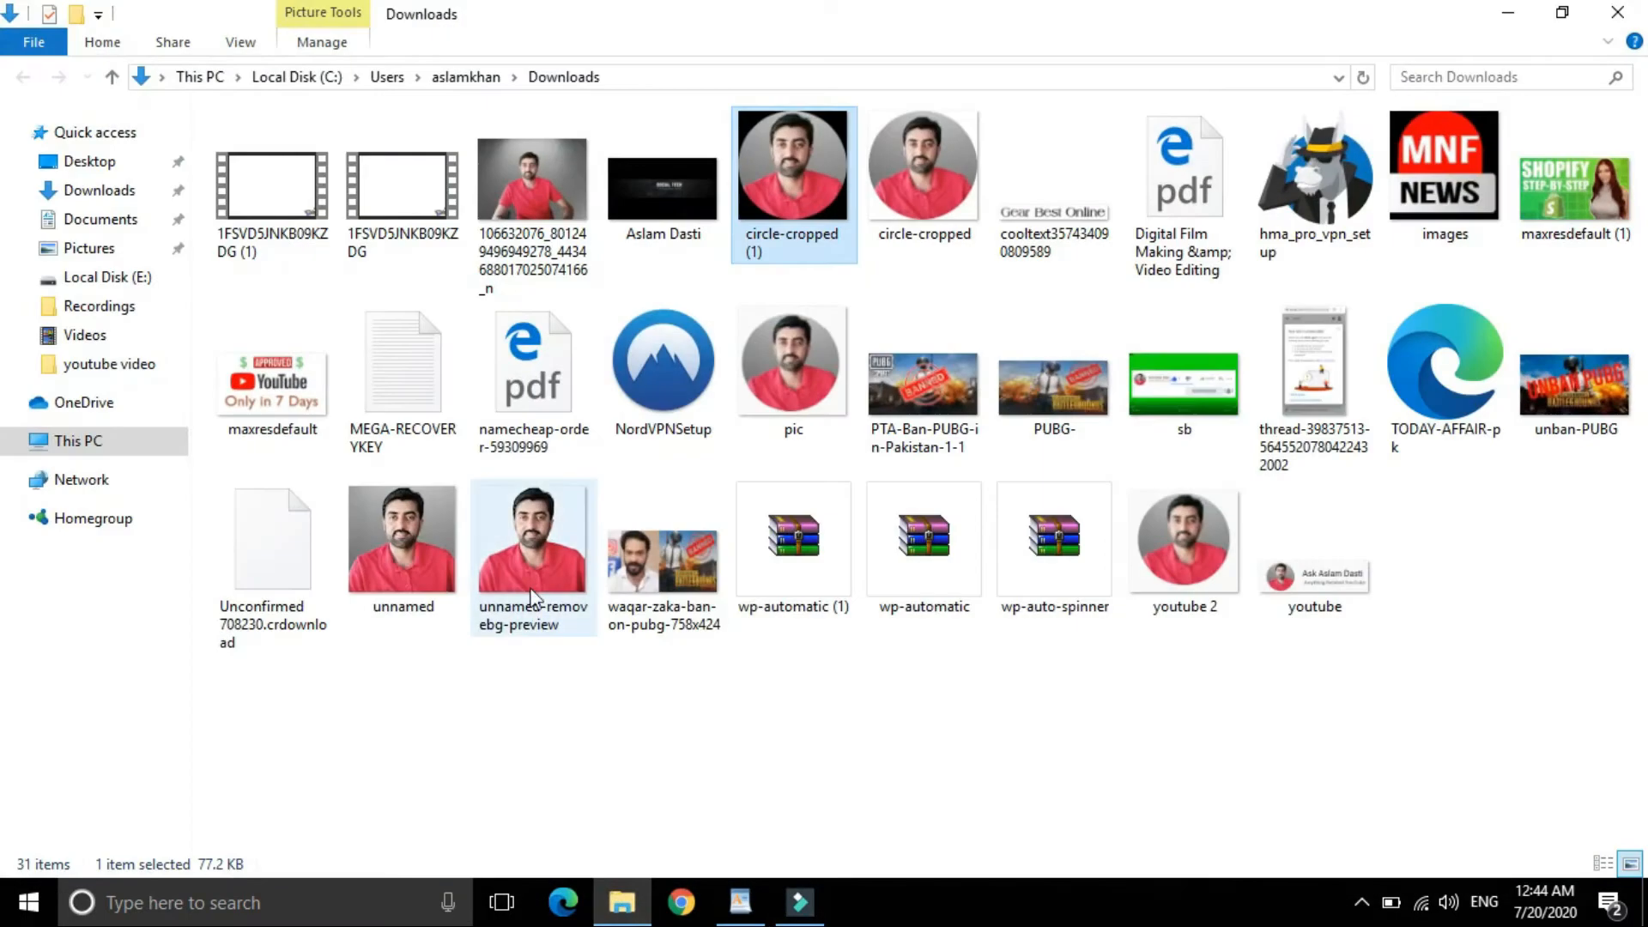
left_click_drag(793, 369, 565, 280)
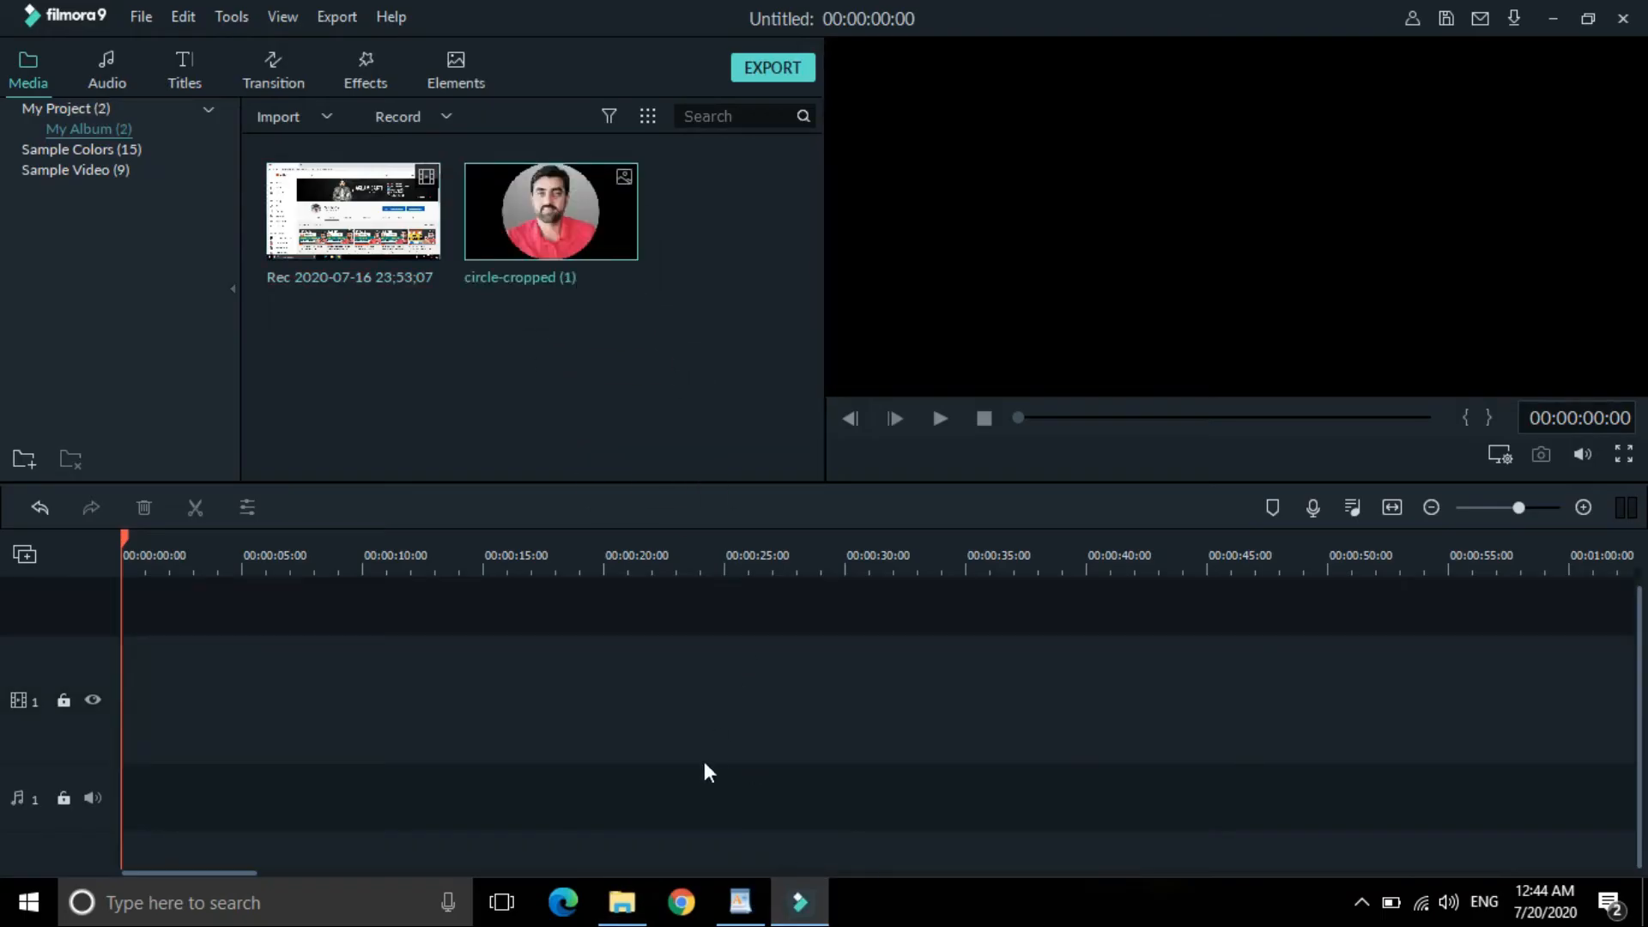
left_click(623, 901)
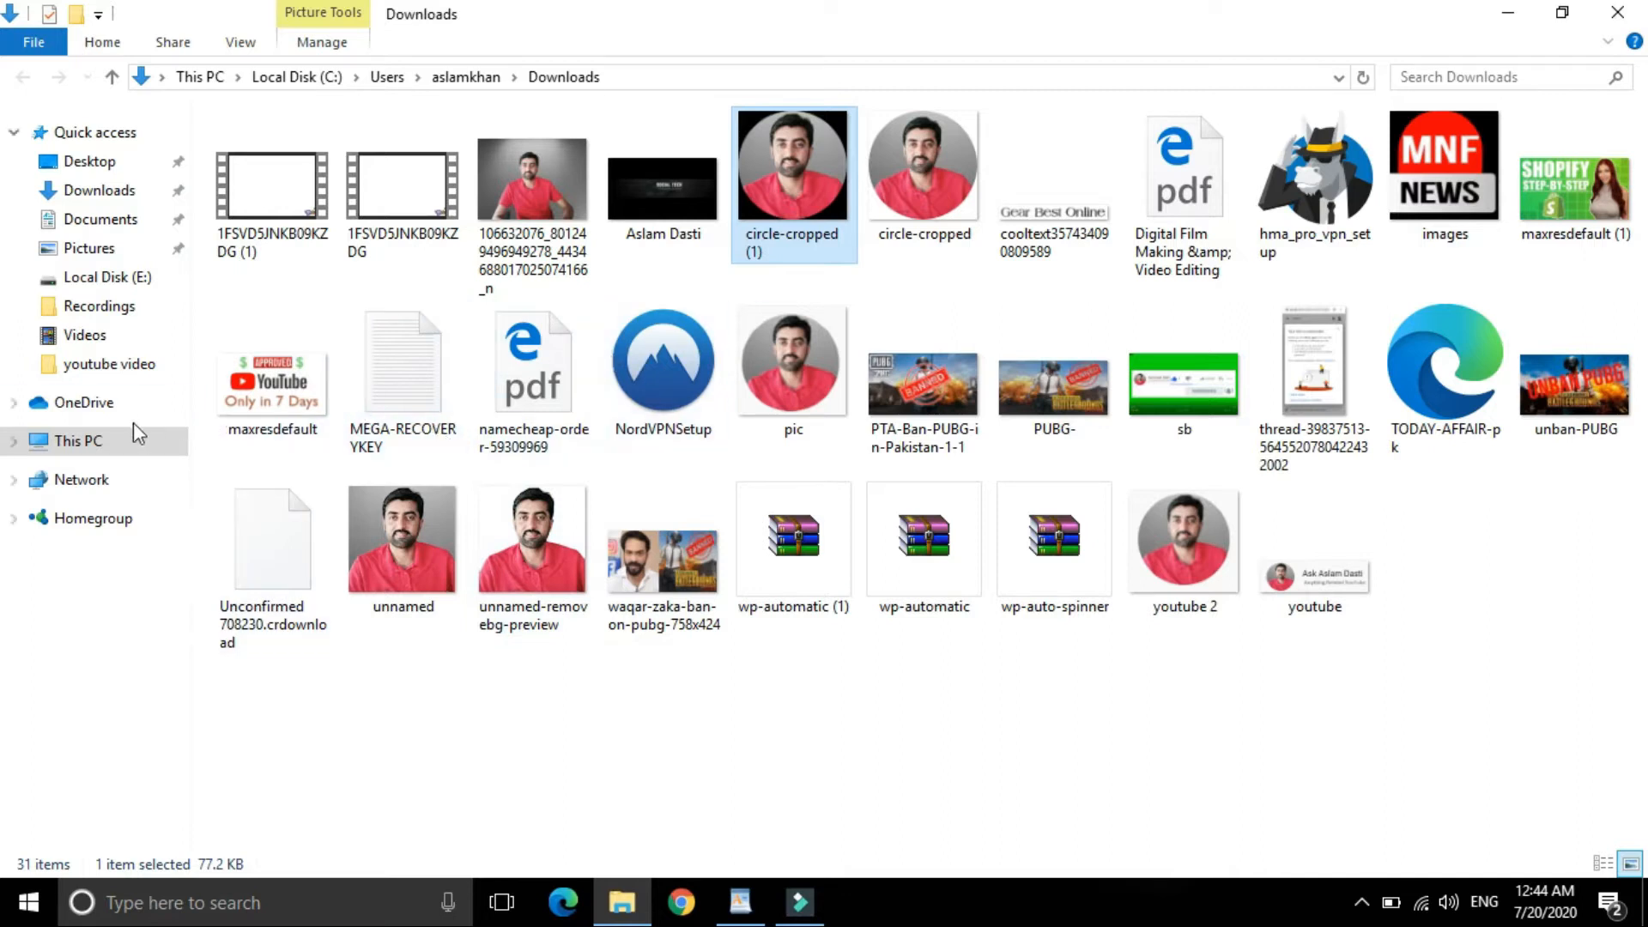
left_click(89, 336)
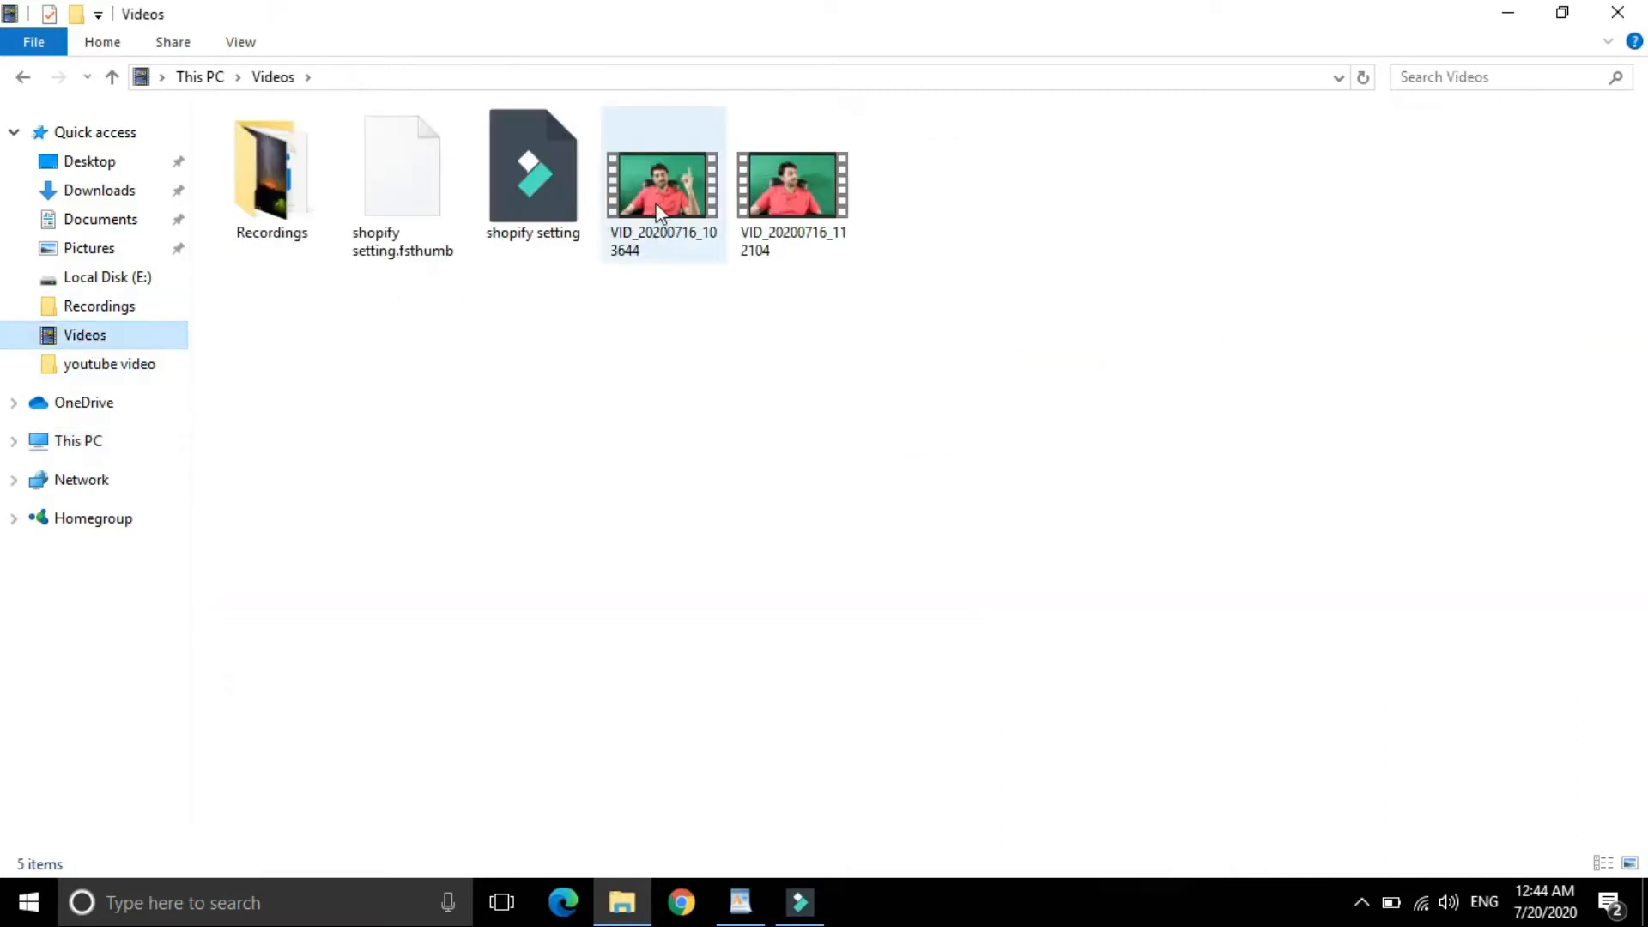
left_click_drag(776, 187, 611, 376)
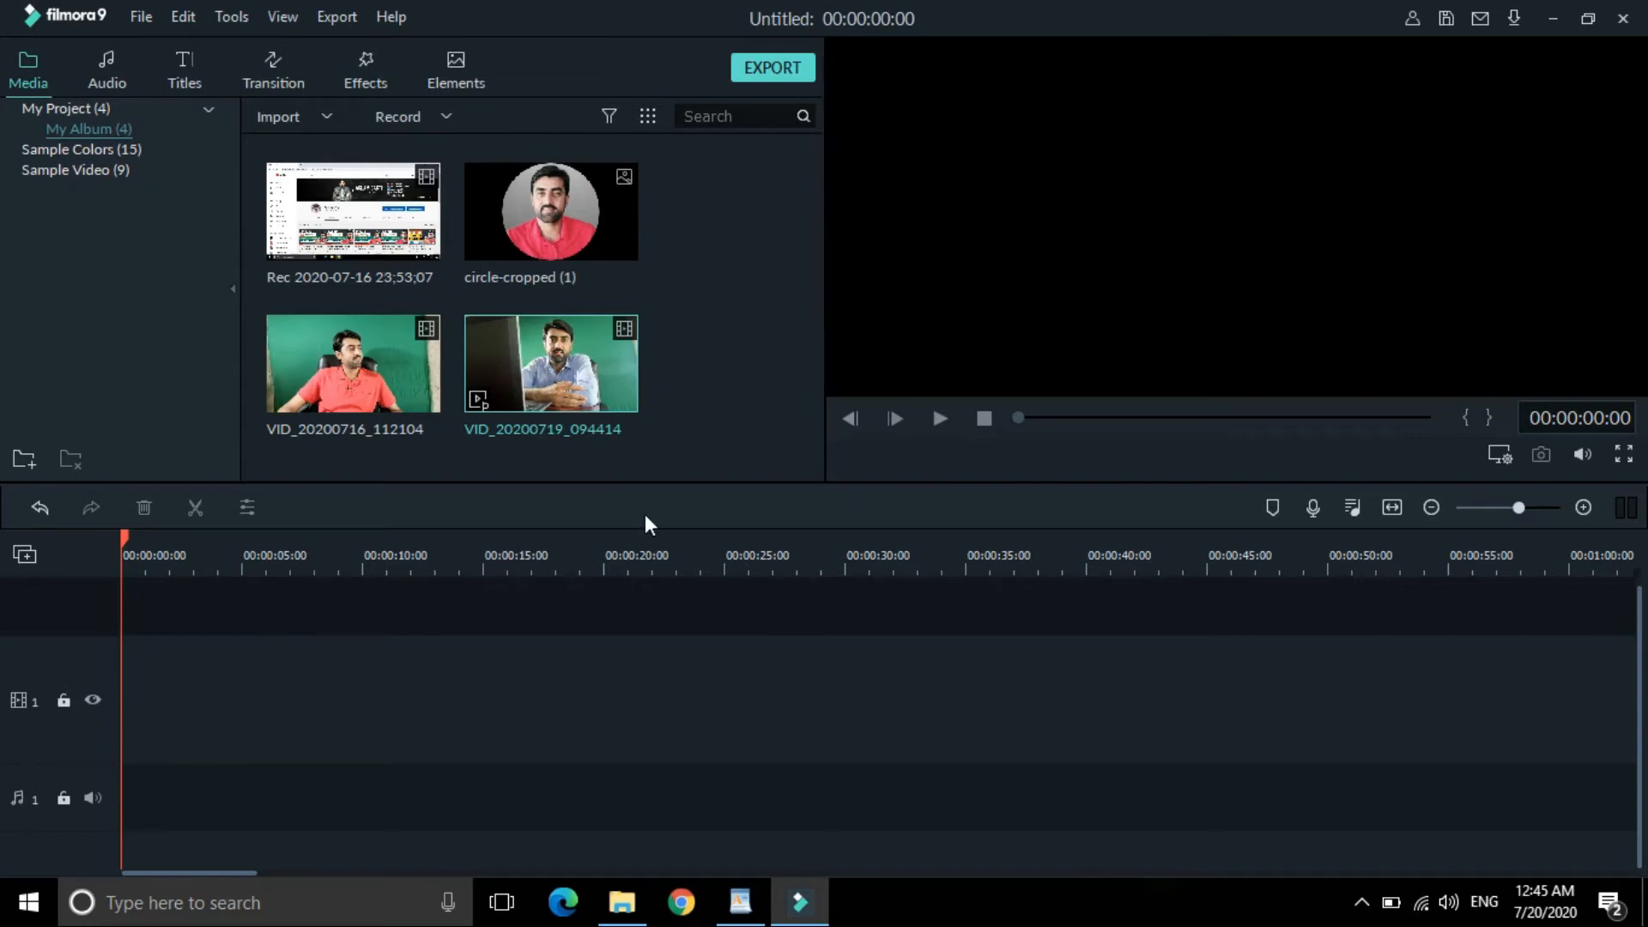
Place the screen recording at the start of the first video track without changing the project settings
left_click_drag(368, 210, 117, 721)
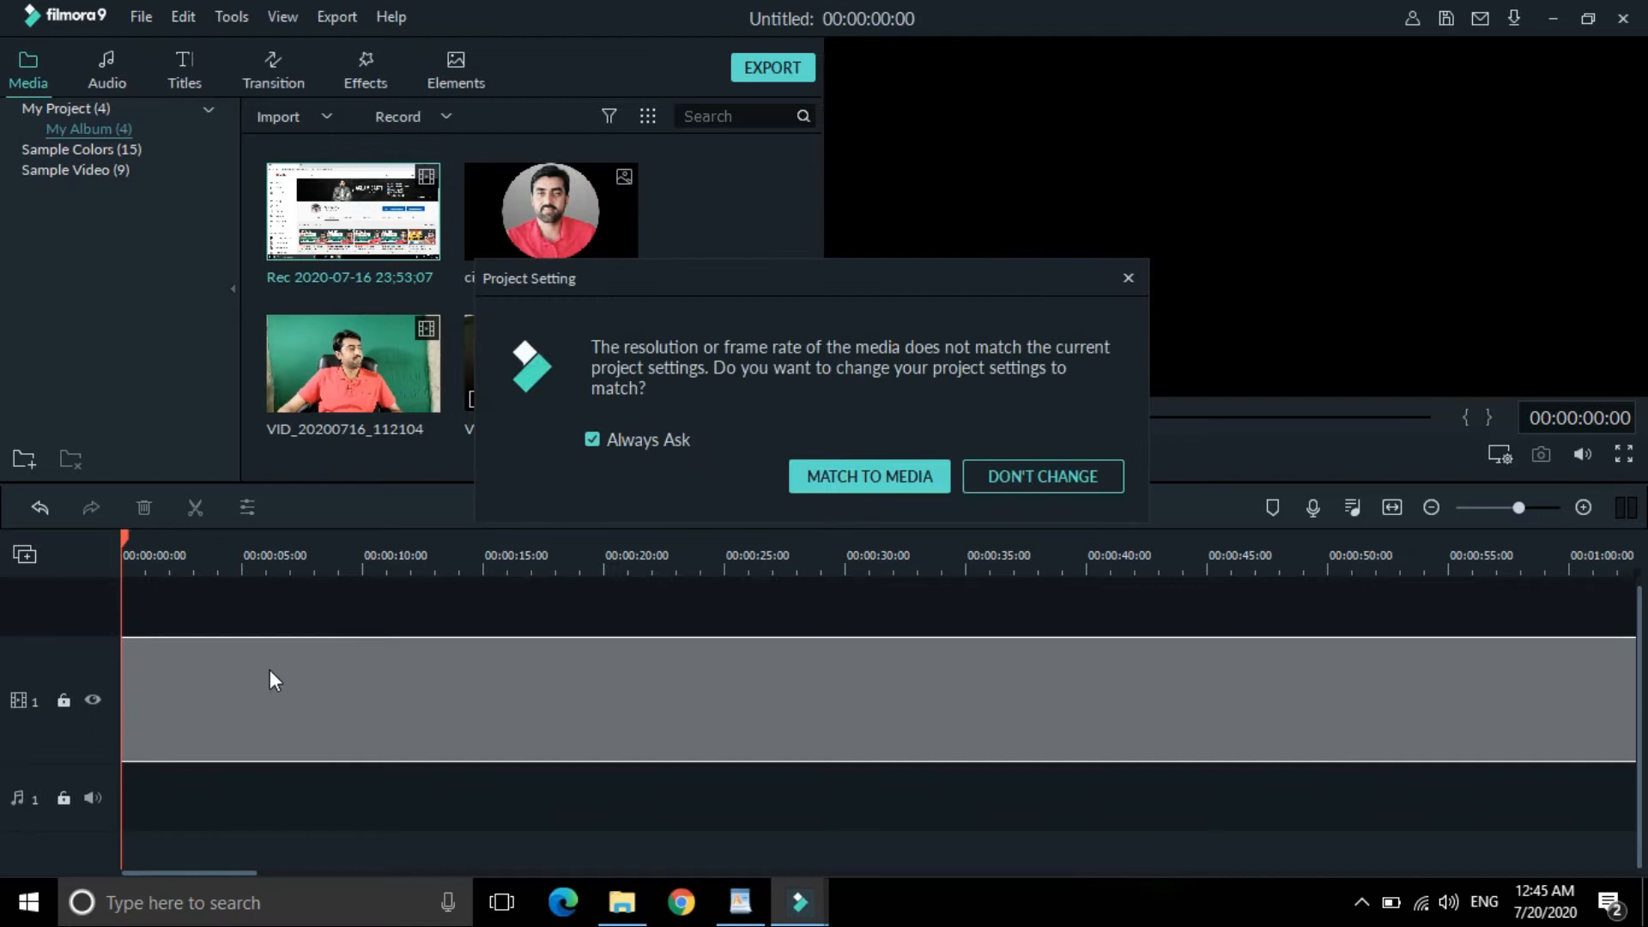
left_click(1029, 479)
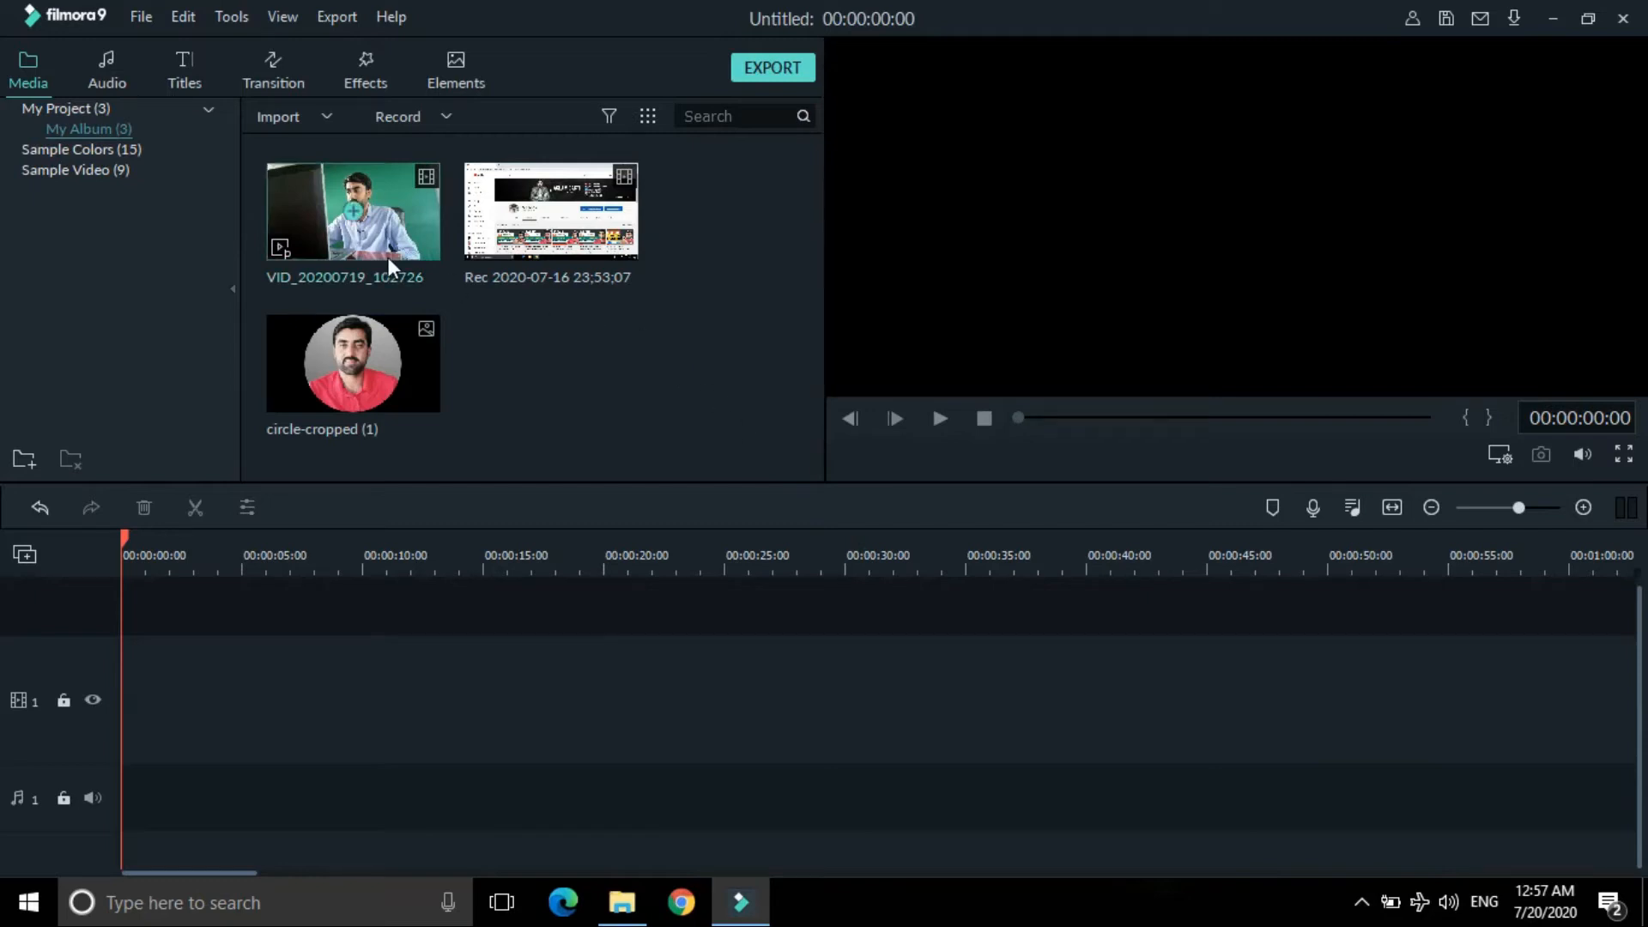
Place the screen recording on video track 1, matching the project to the media, and VID_20200719_102726 above it on track 2, both from the start
left_click(595, 221)
left_click_drag(594, 221, 117, 710)
left_click(868, 475)
left_click_drag(398, 203, 333, 613)
mouse_move(204, 613)
left_mouse_down()
mouse_move(122, 613)
mouse_move(142, 626)
mouse_move(223, 600)
left_mouse_up()
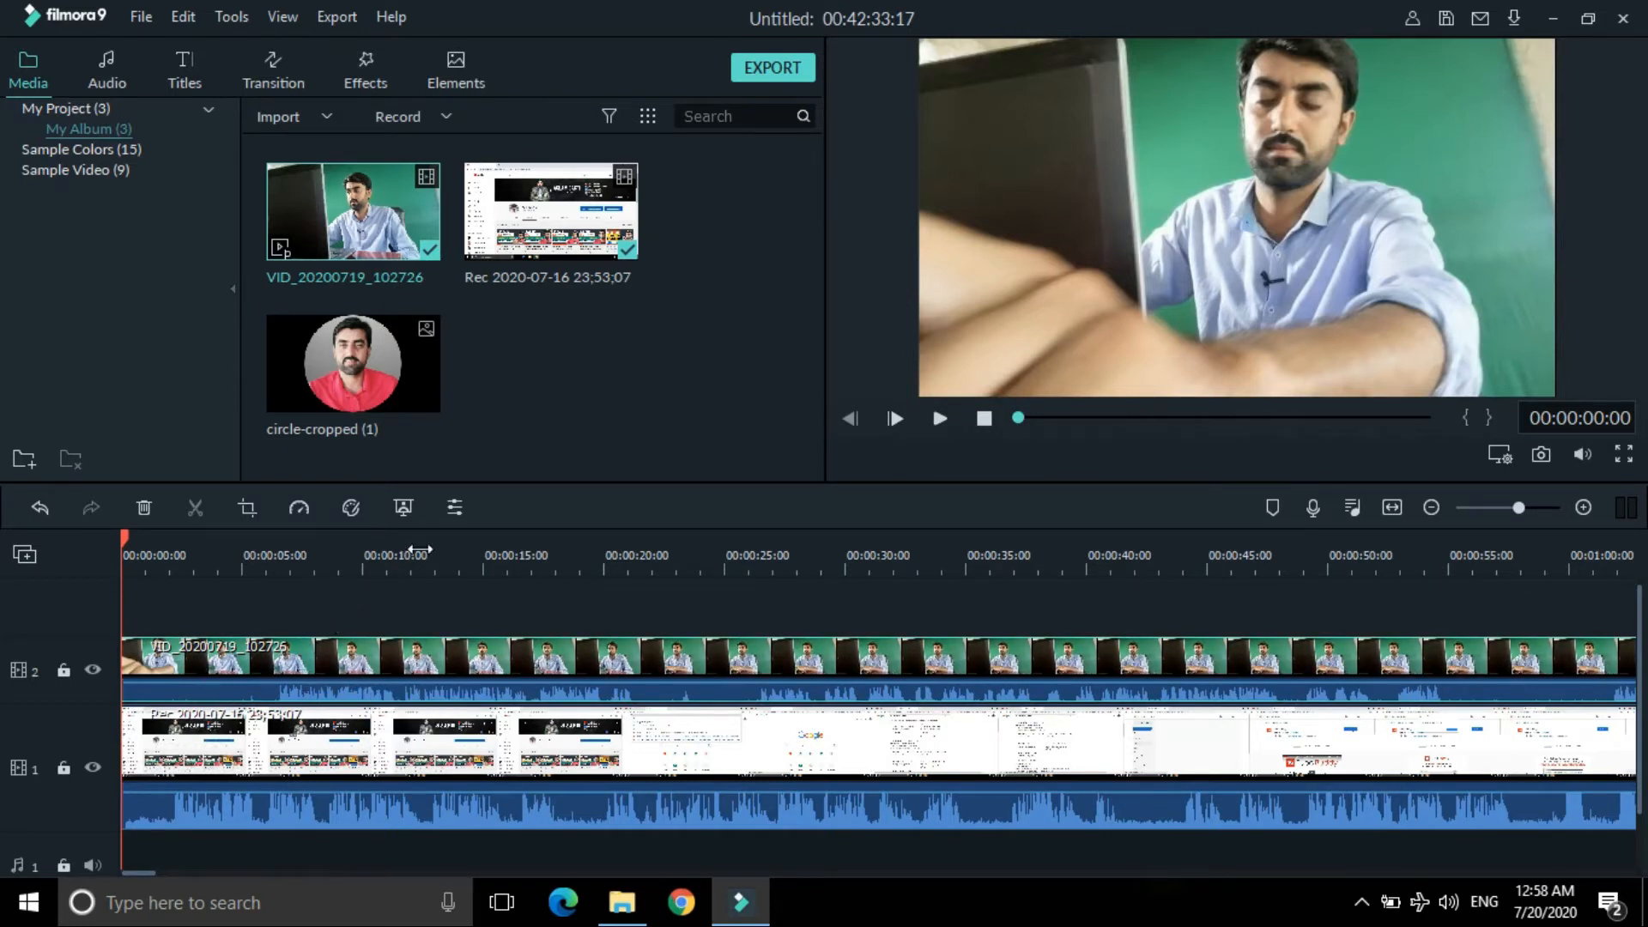
Add circle-cropped (1) at the start of video track 3, scale it to 12%, and move it to the frame's upper-right corner
mouse_move(395, 383)
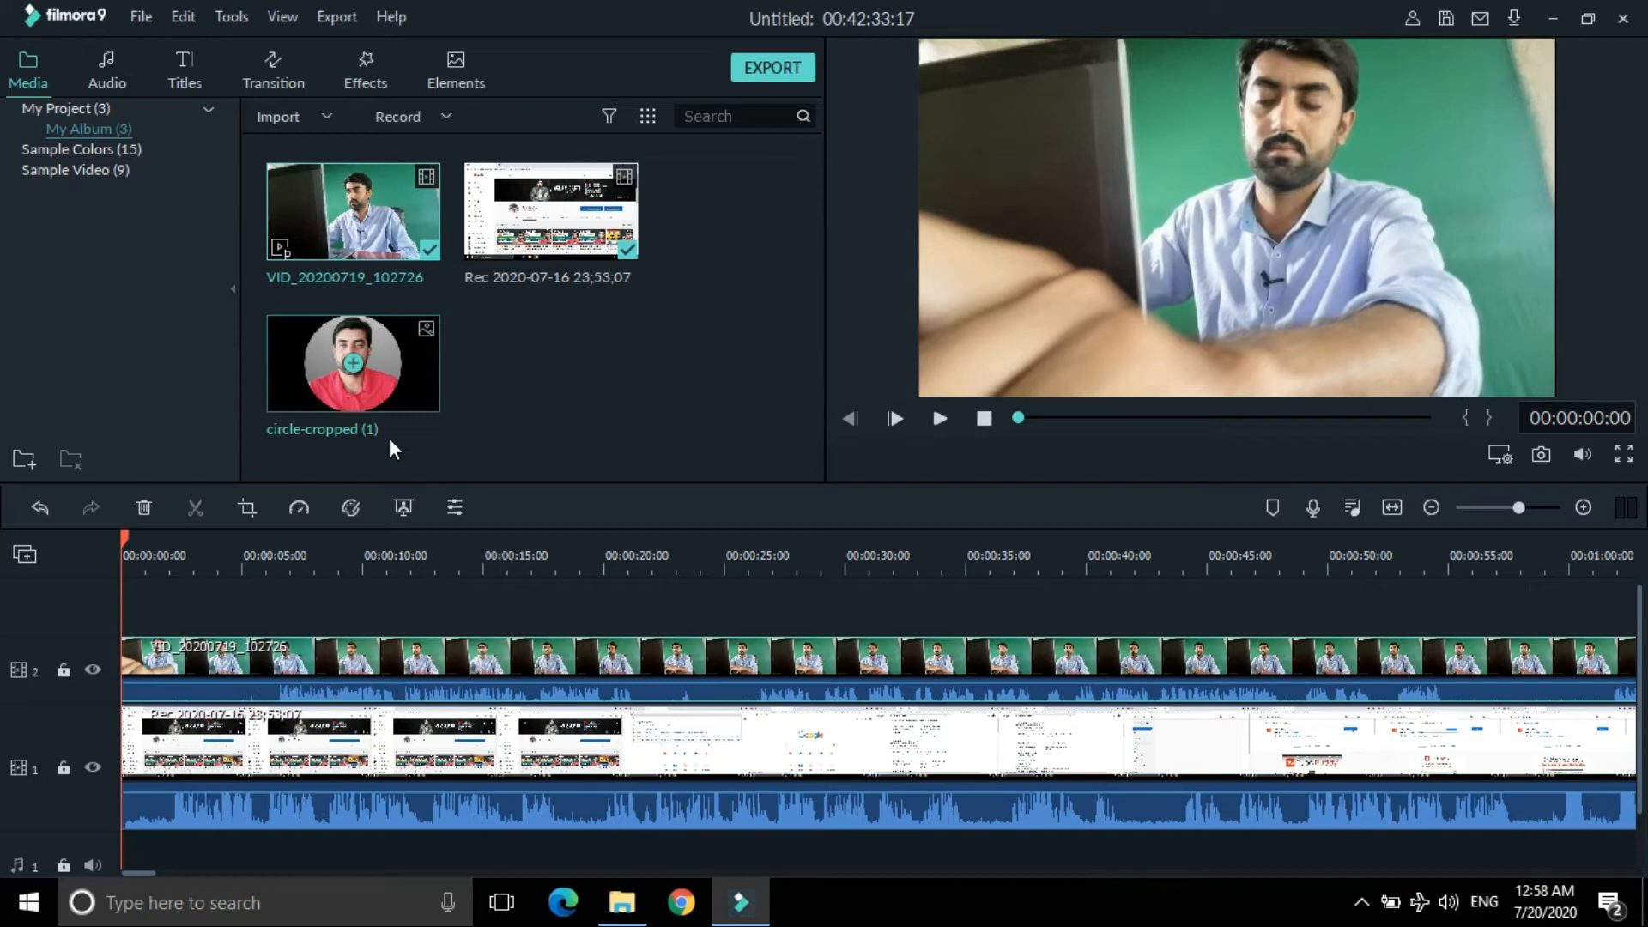
left_click_drag(411, 358, 123, 597)
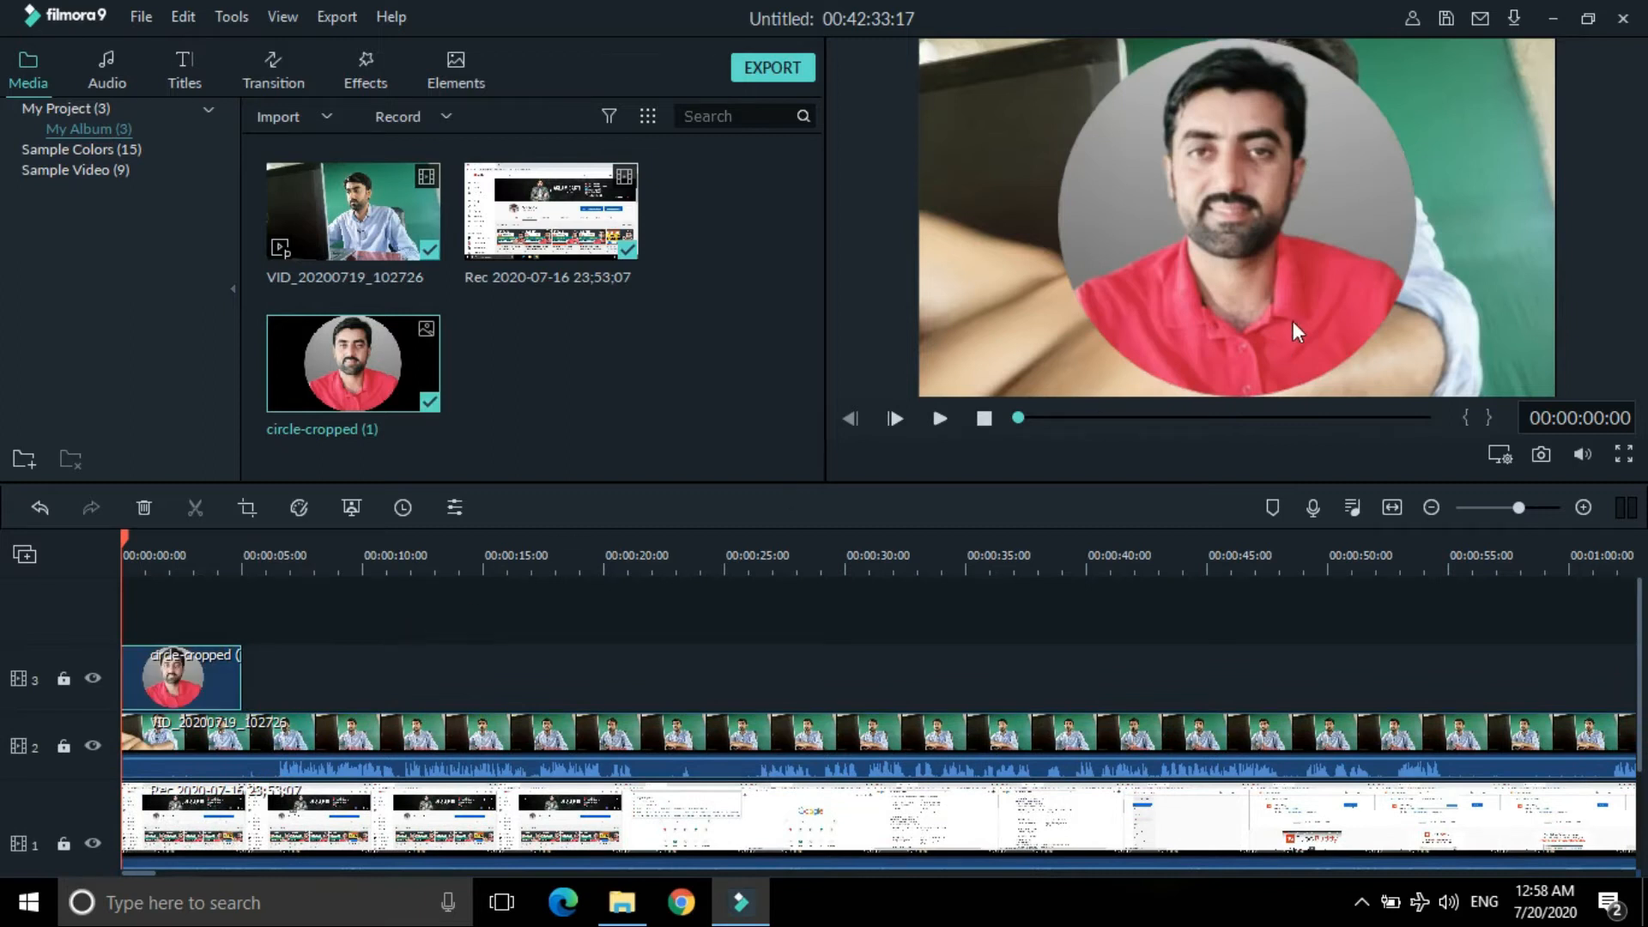
double_click(1271, 226)
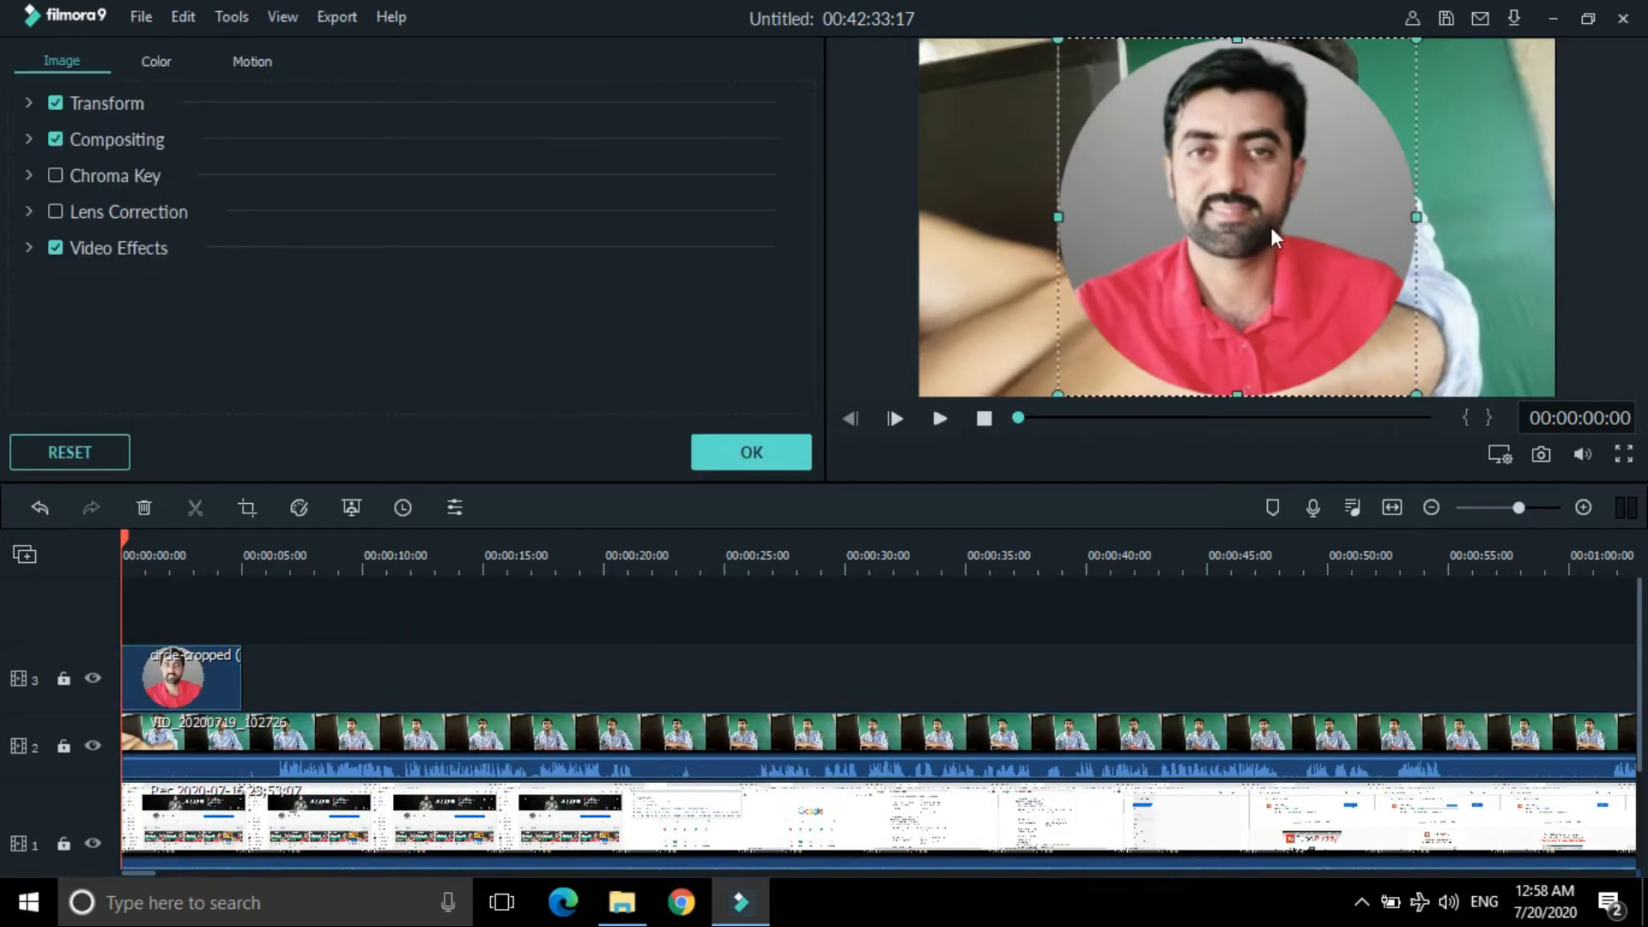
left_click_drag(1063, 388, 1088, 333)
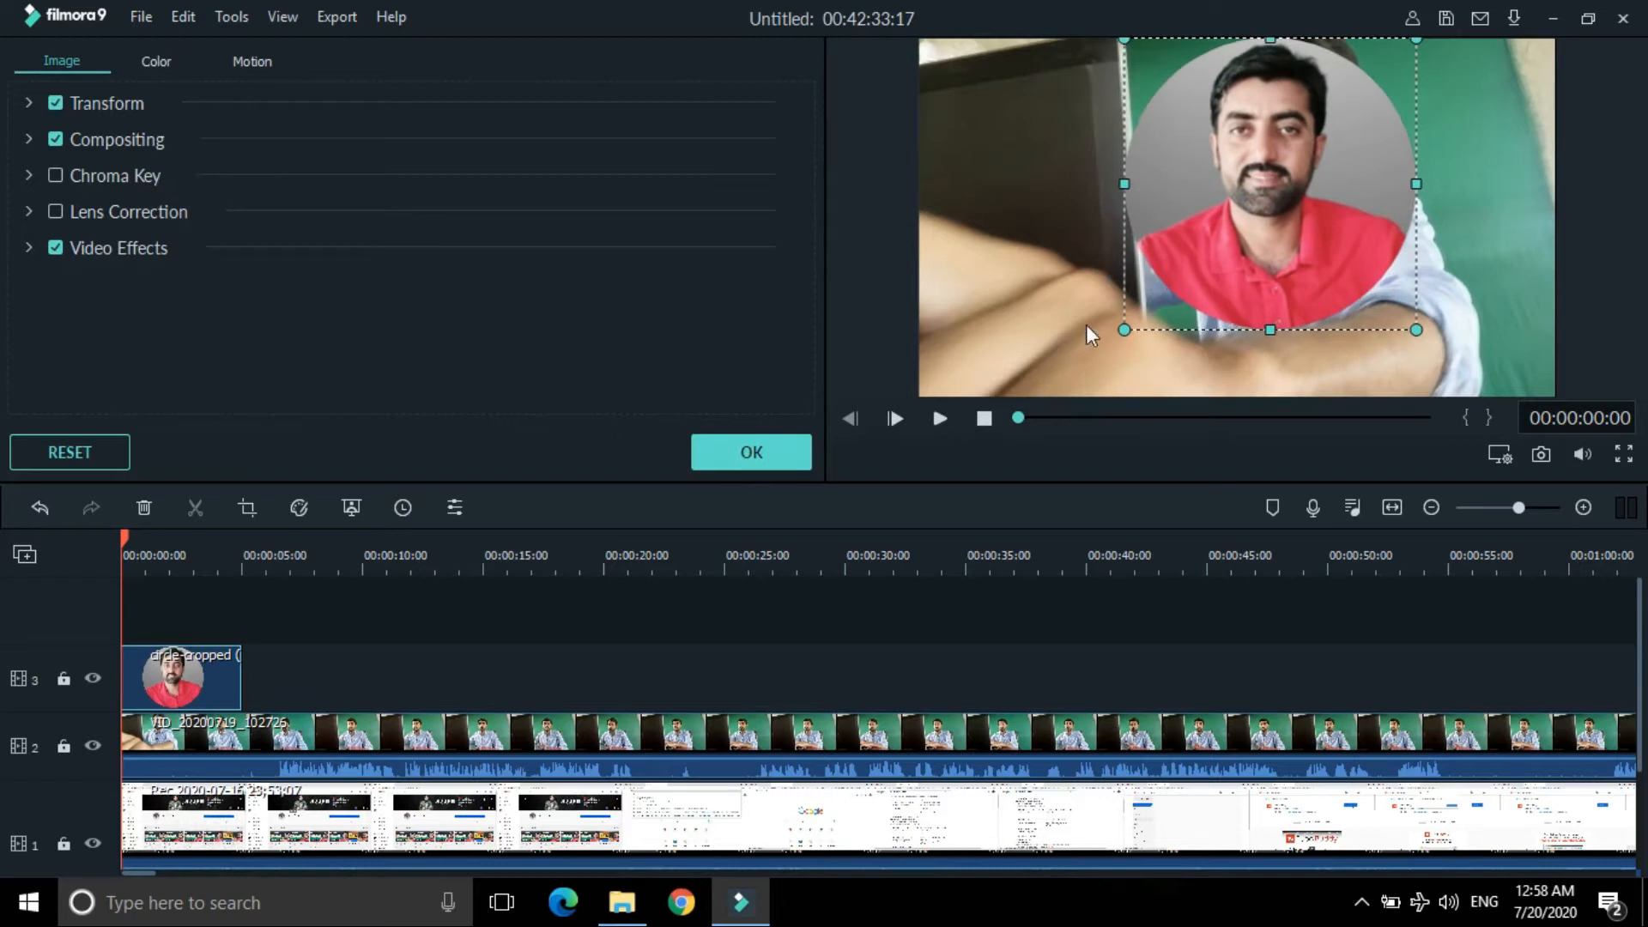
left_click(29, 104)
left_click_drag(337, 234, 279, 241)
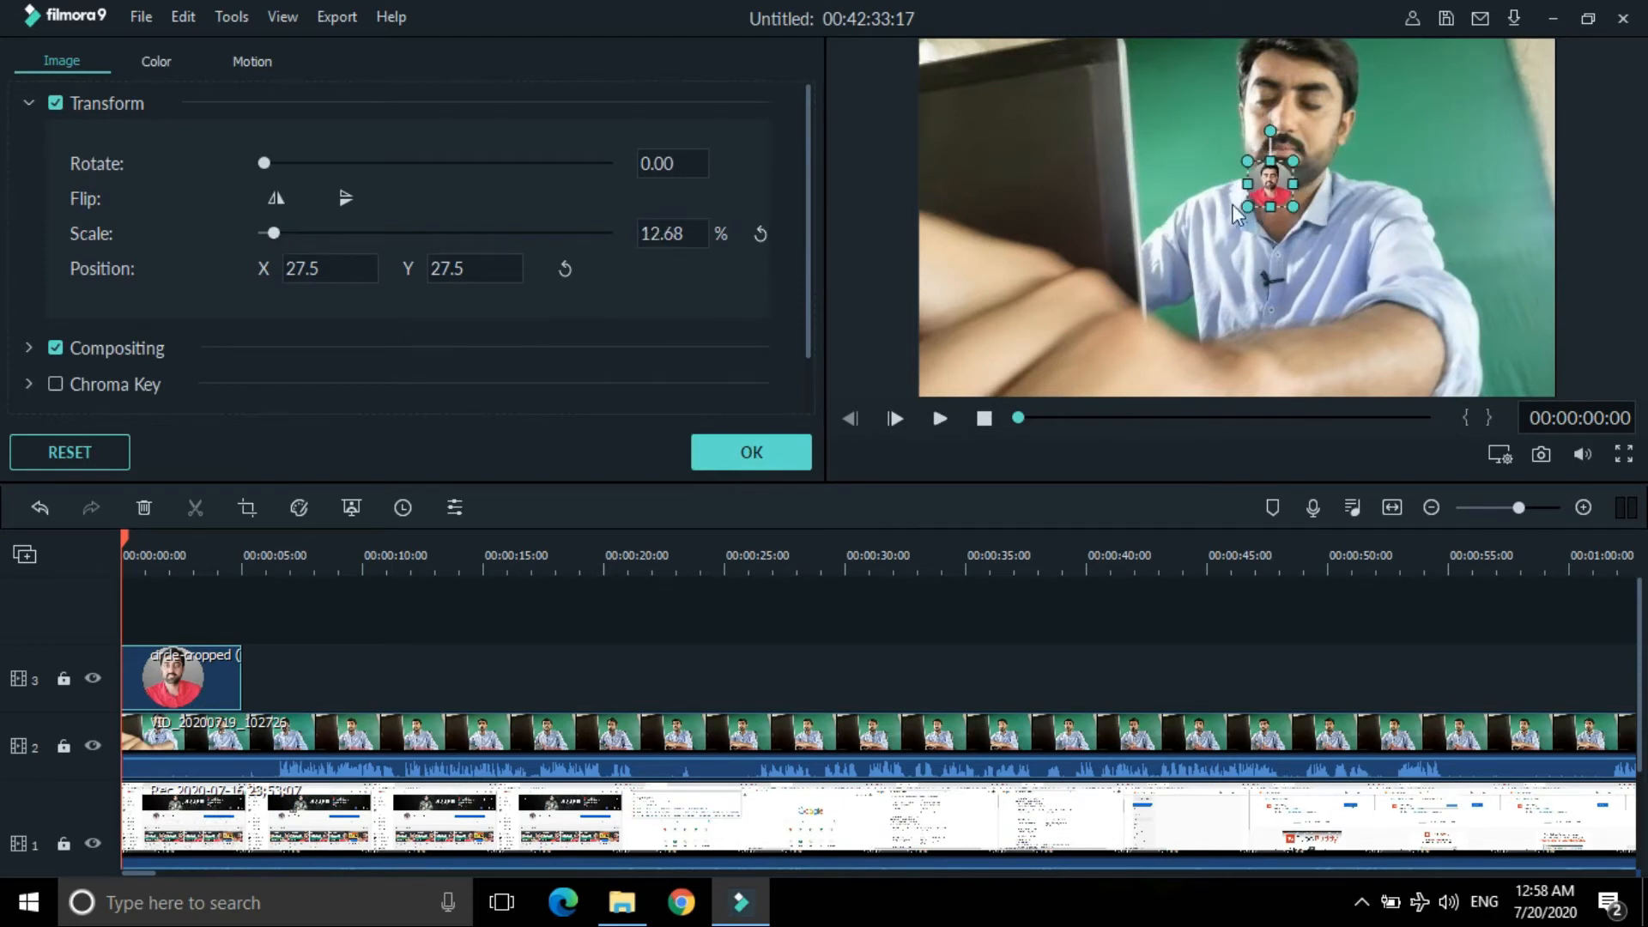
left_click_drag(1248, 206, 1524, 58)
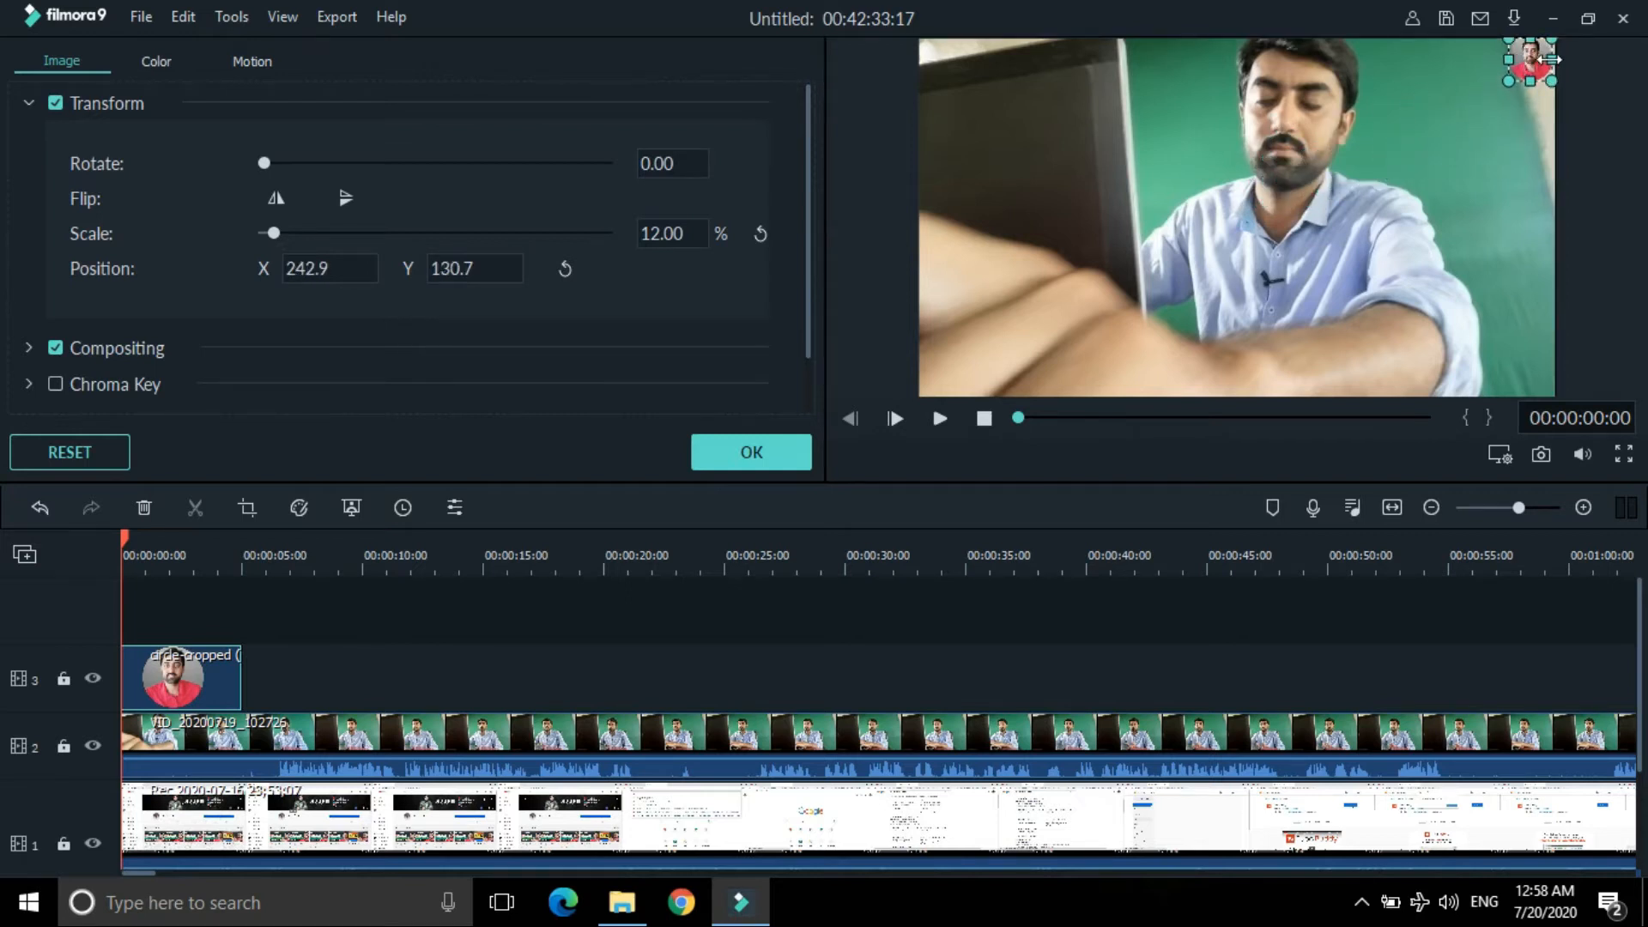
left_click_drag(1543, 62, 1548, 62)
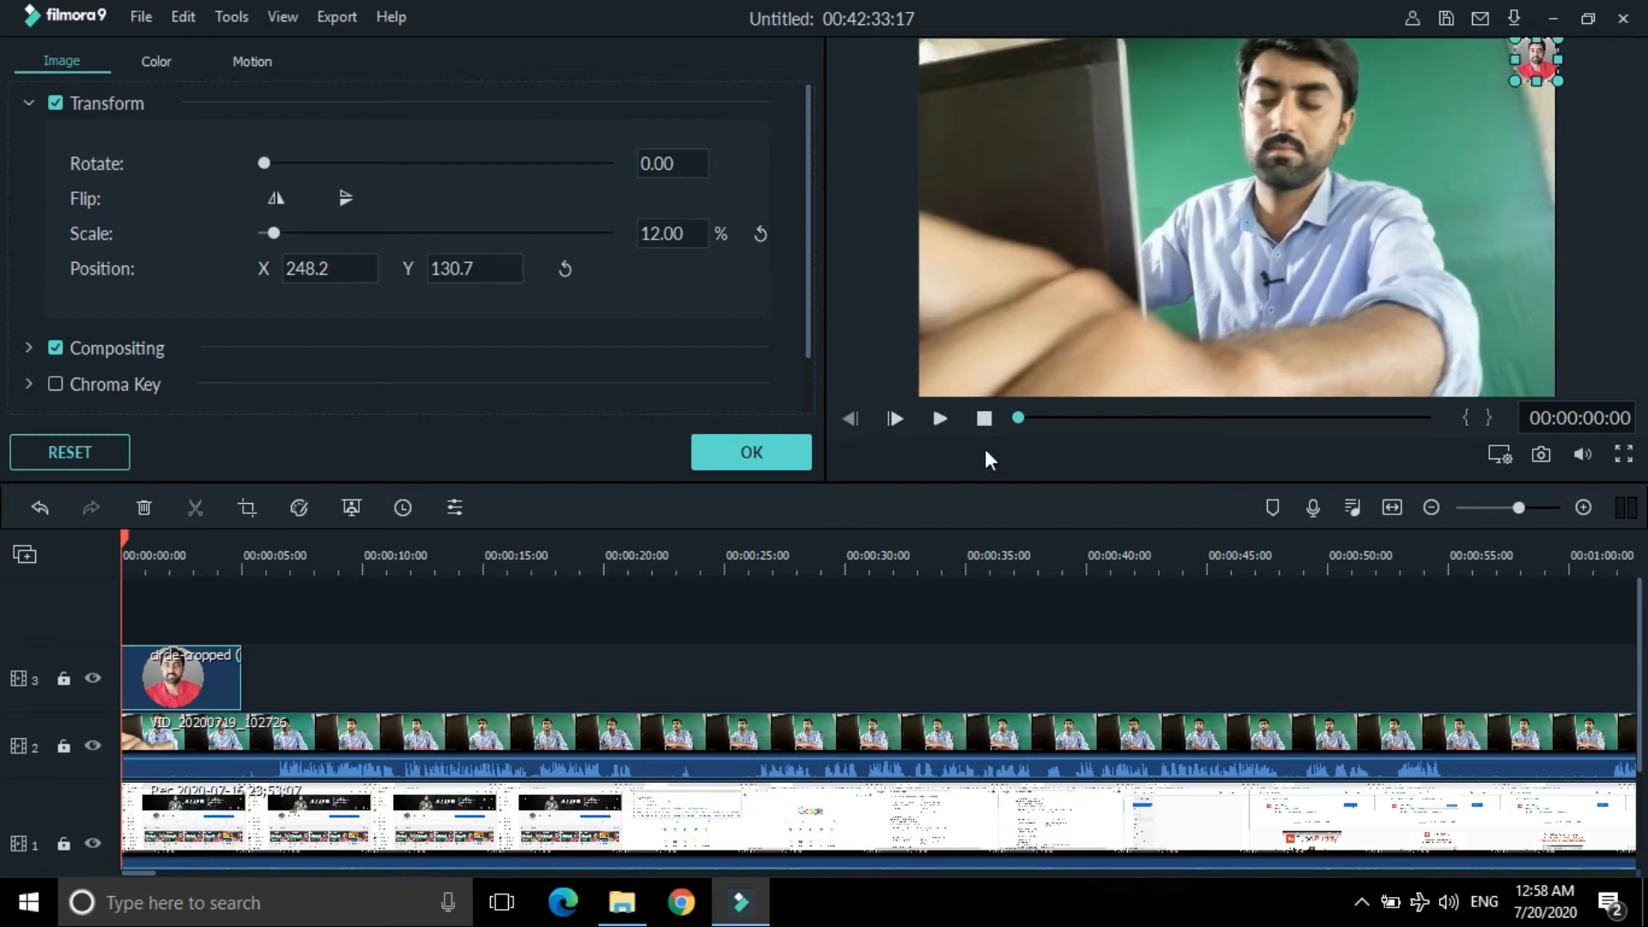
Enlarge the VID_20200719_102726 clip slightly beyond the frame's right and lower edges and play the opening second to check it
double_click(254, 739)
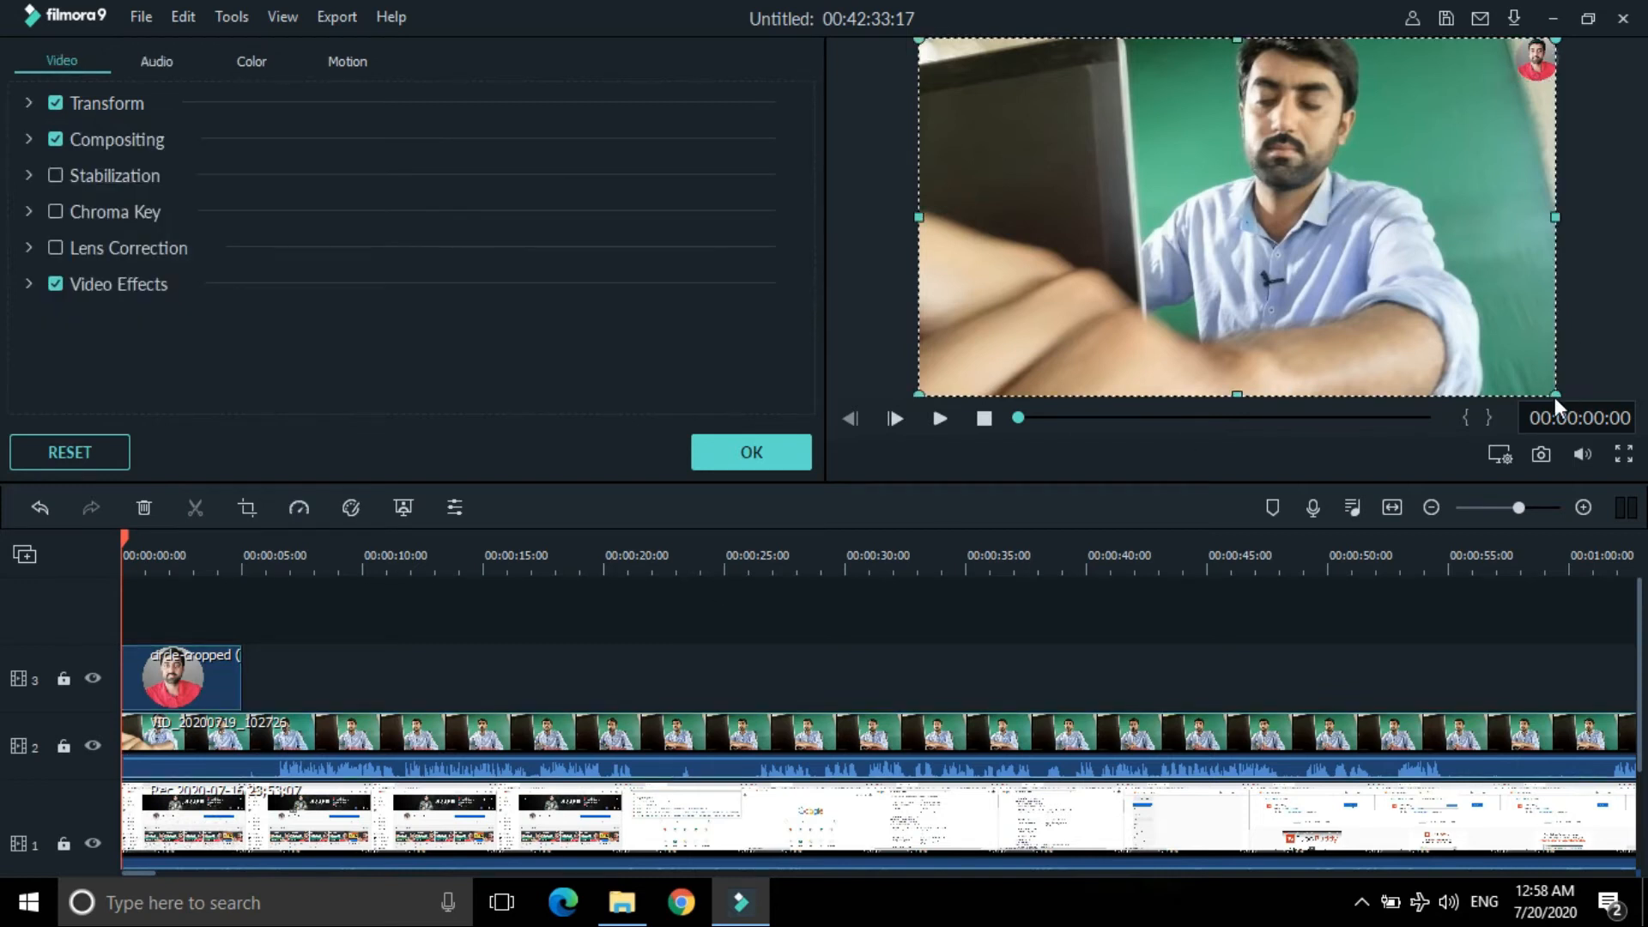
left_click_drag(1555, 396, 1623, 420)
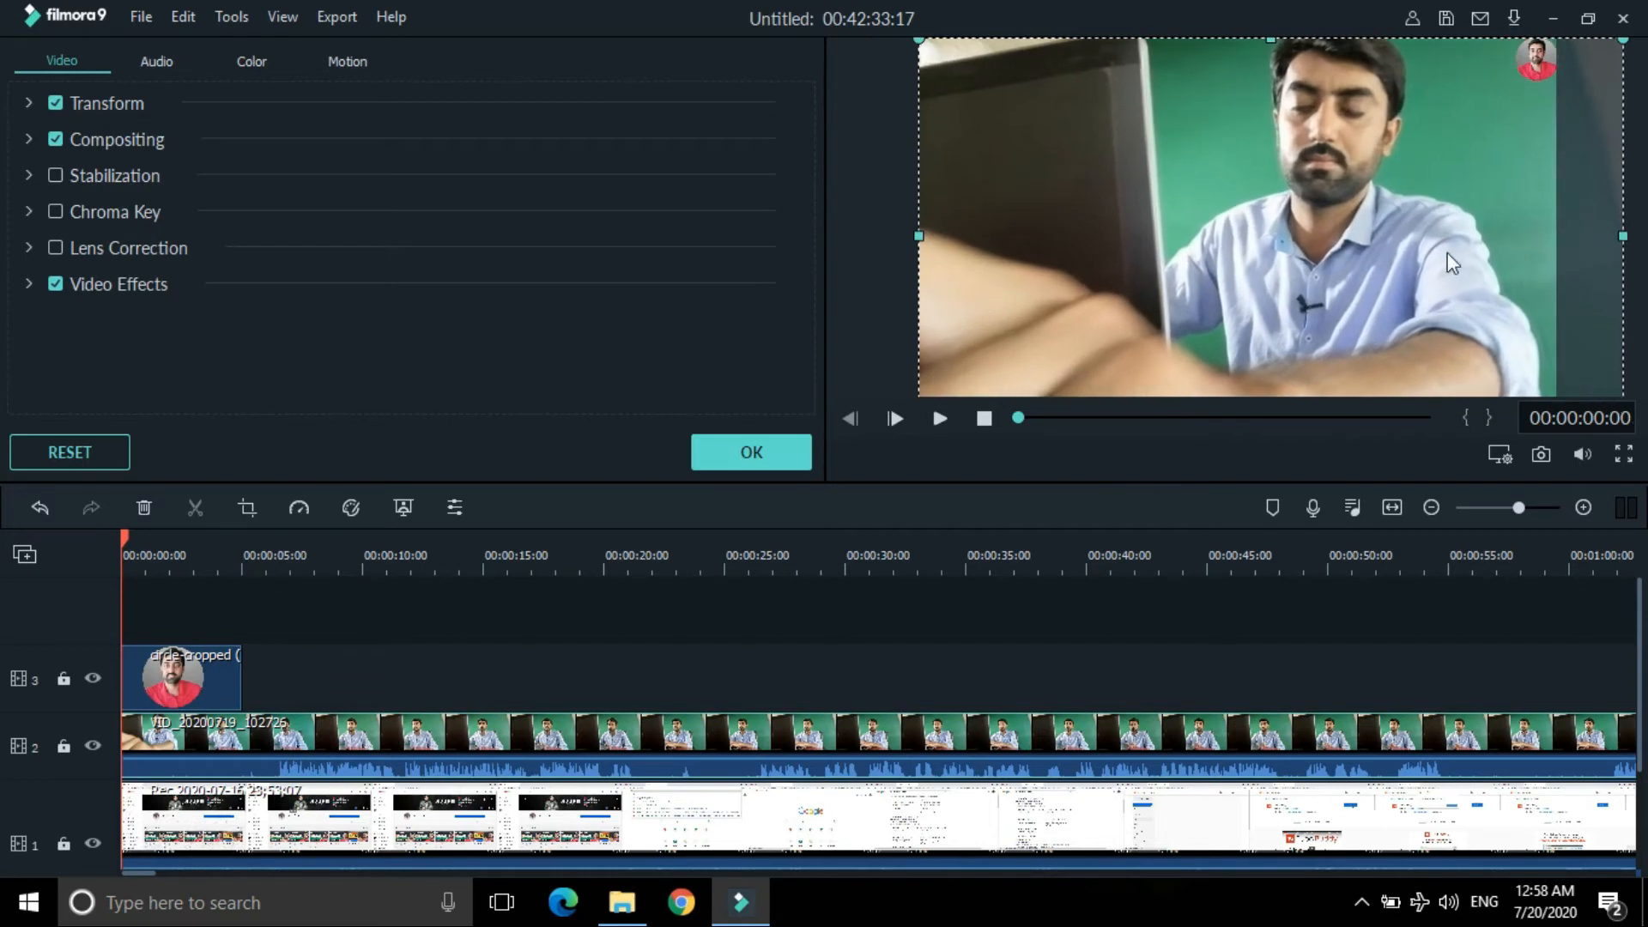
key("space")
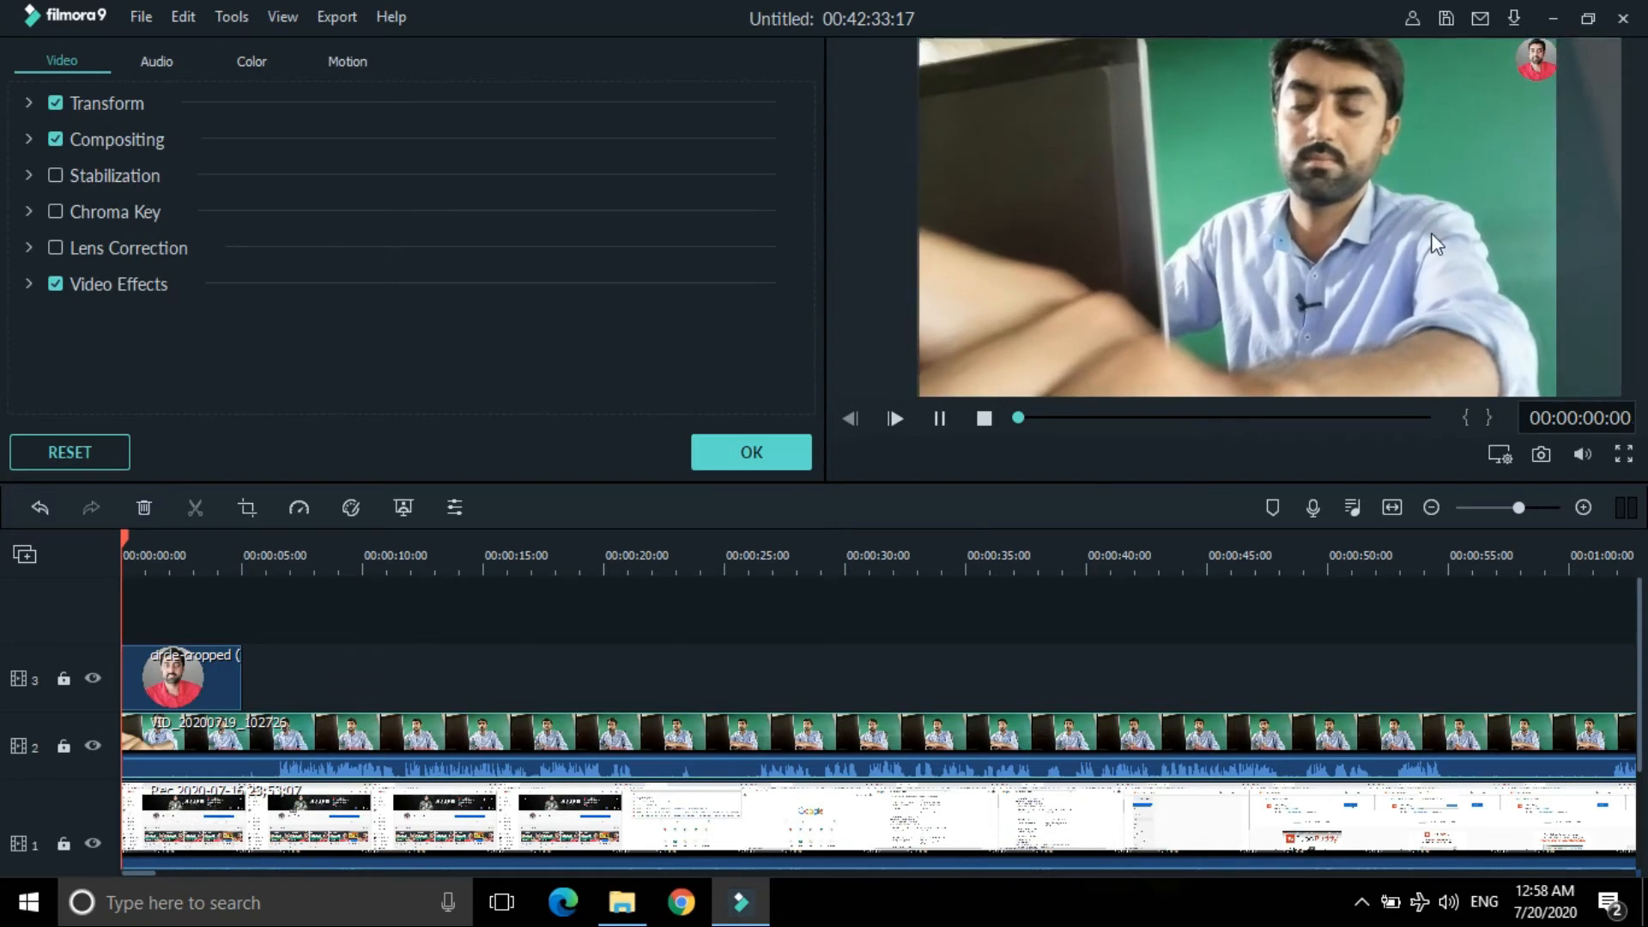
key("space")
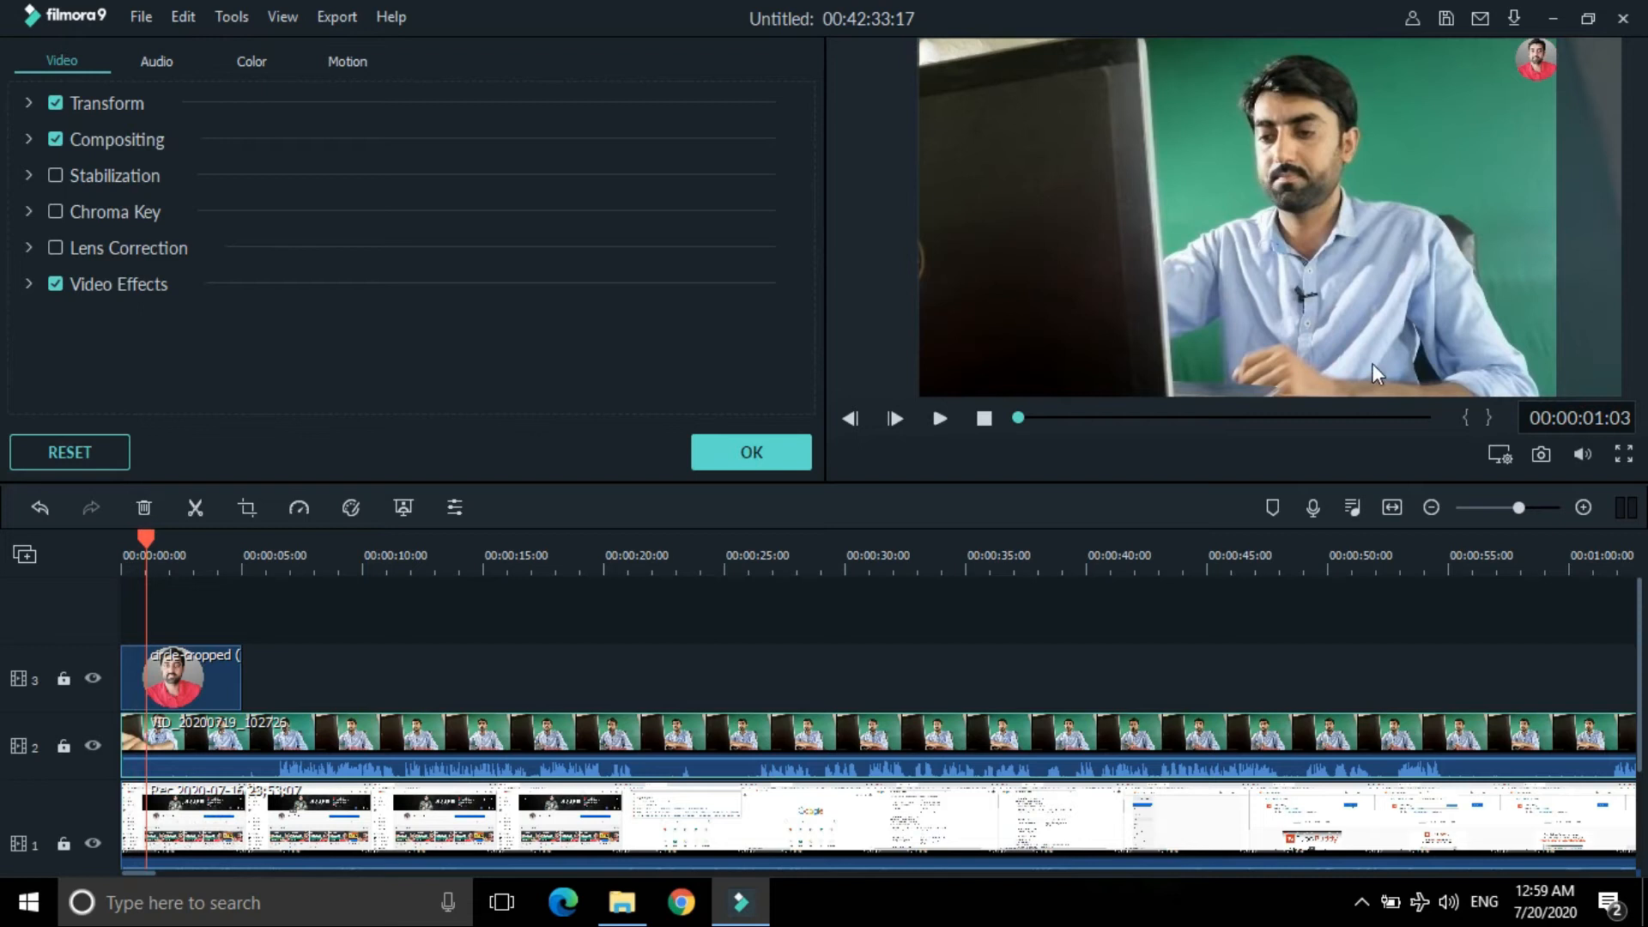
Apply a Chroma Key to the VID_20200719_102726 clip, sampling the green background as the key colour
left_click(409, 507)
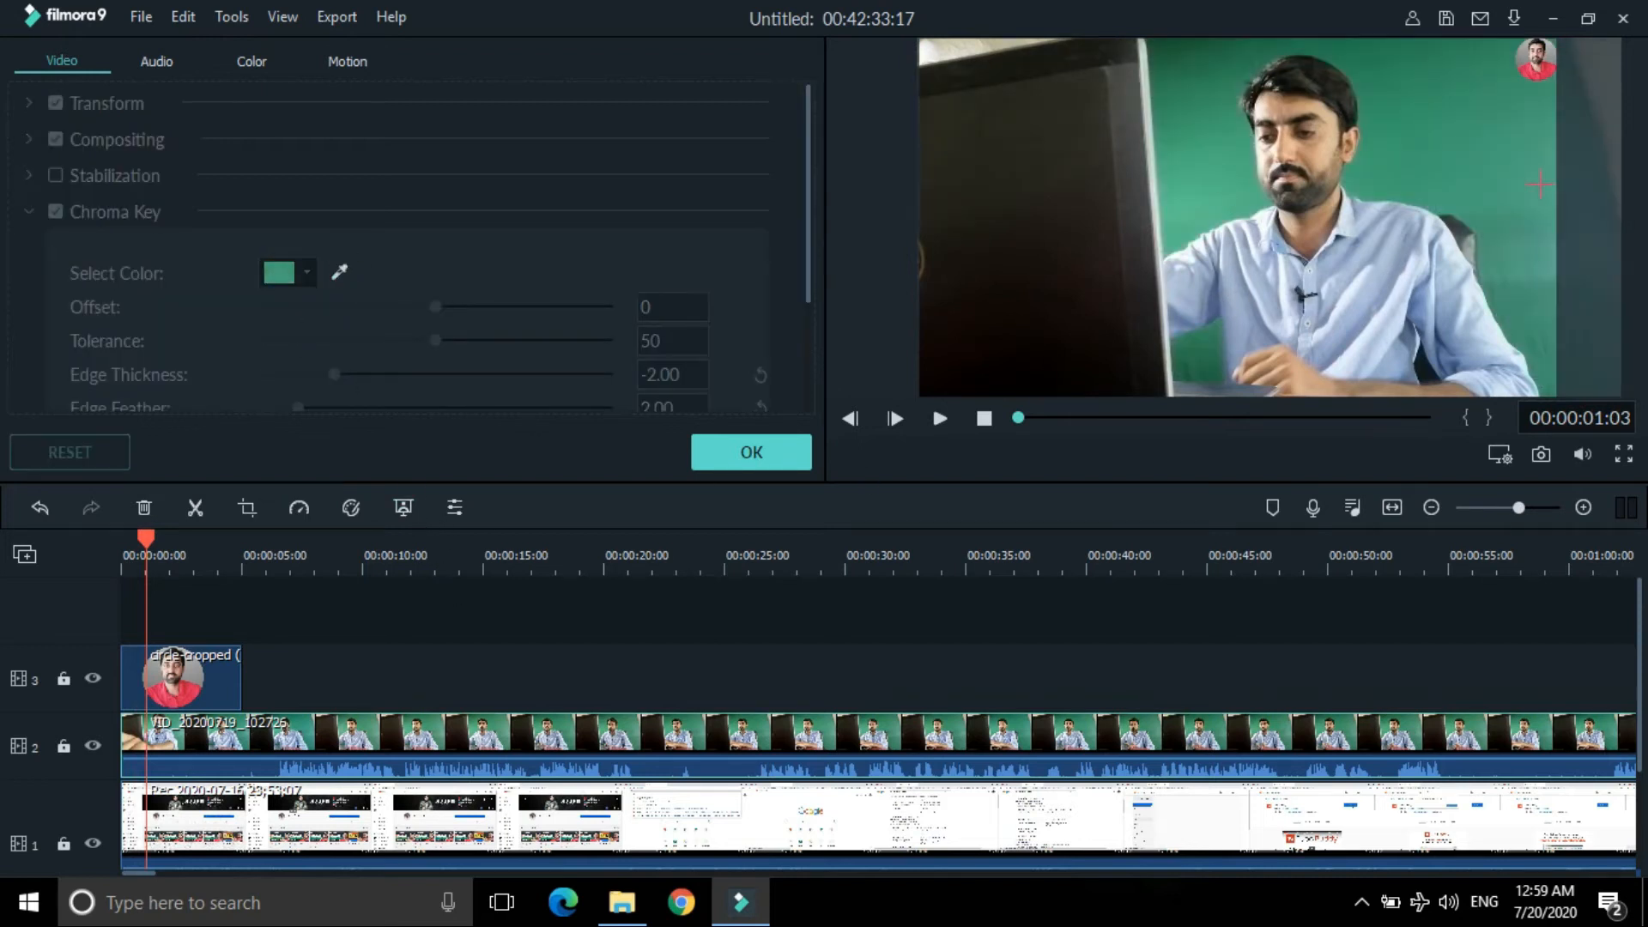
left_click(1519, 275)
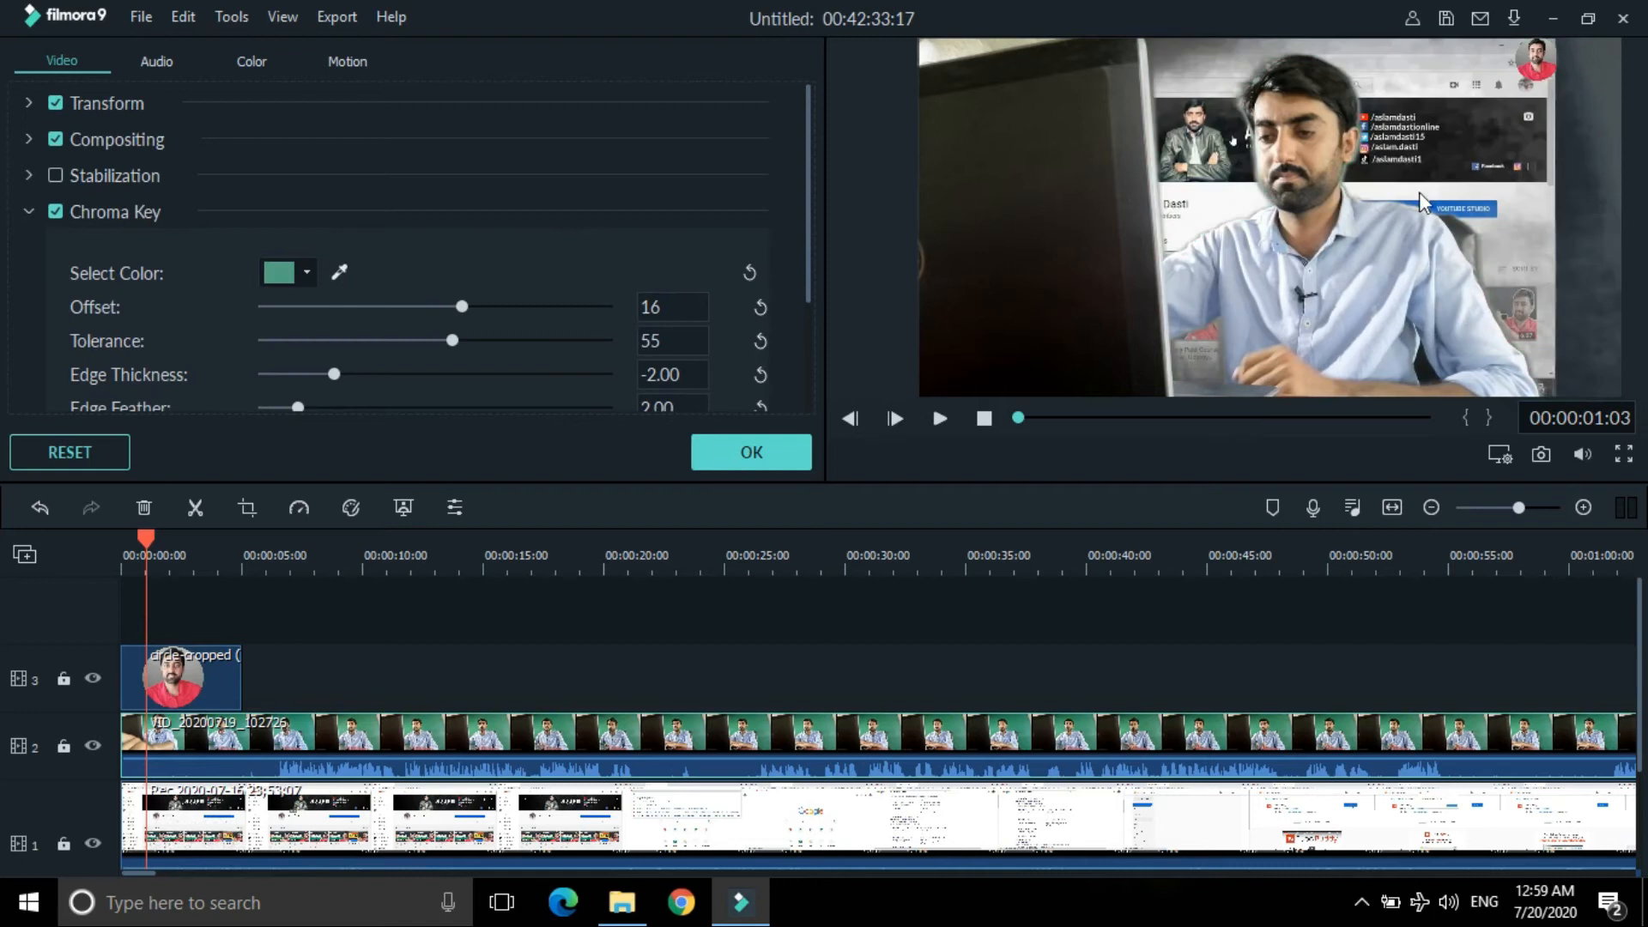
left_click(1449, 156)
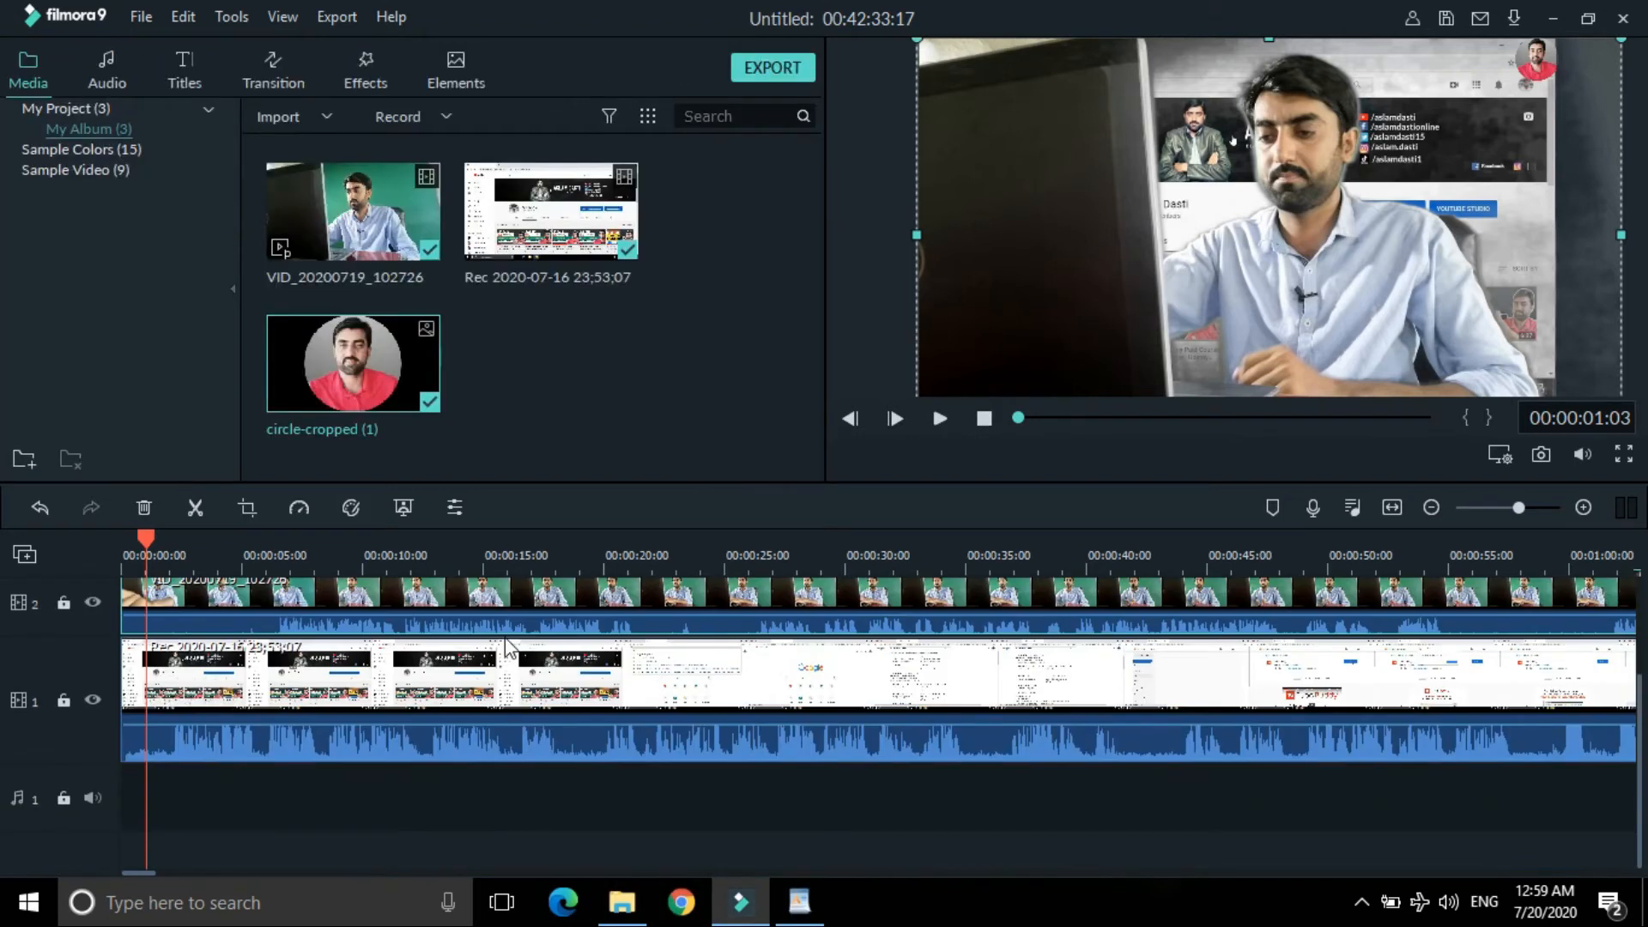
Check what each layer contributes by hiding and showing video tracks 2, 1 and 3 in turn
scroll(498, 637, "up", 2)
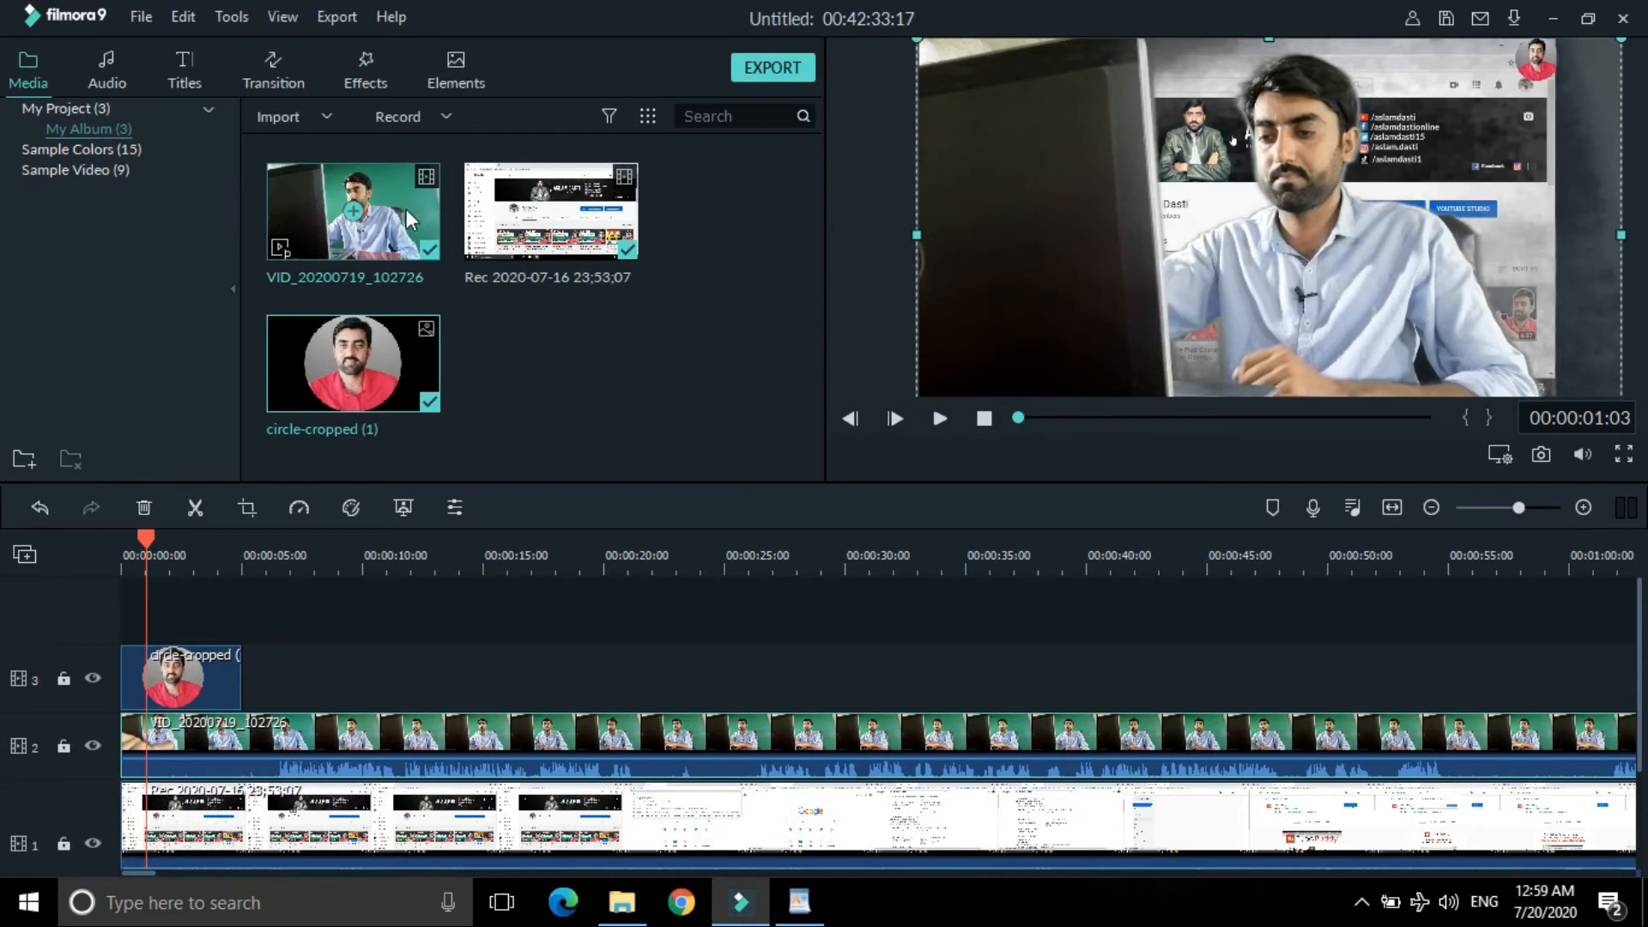
scroll(502, 678, "down", 2)
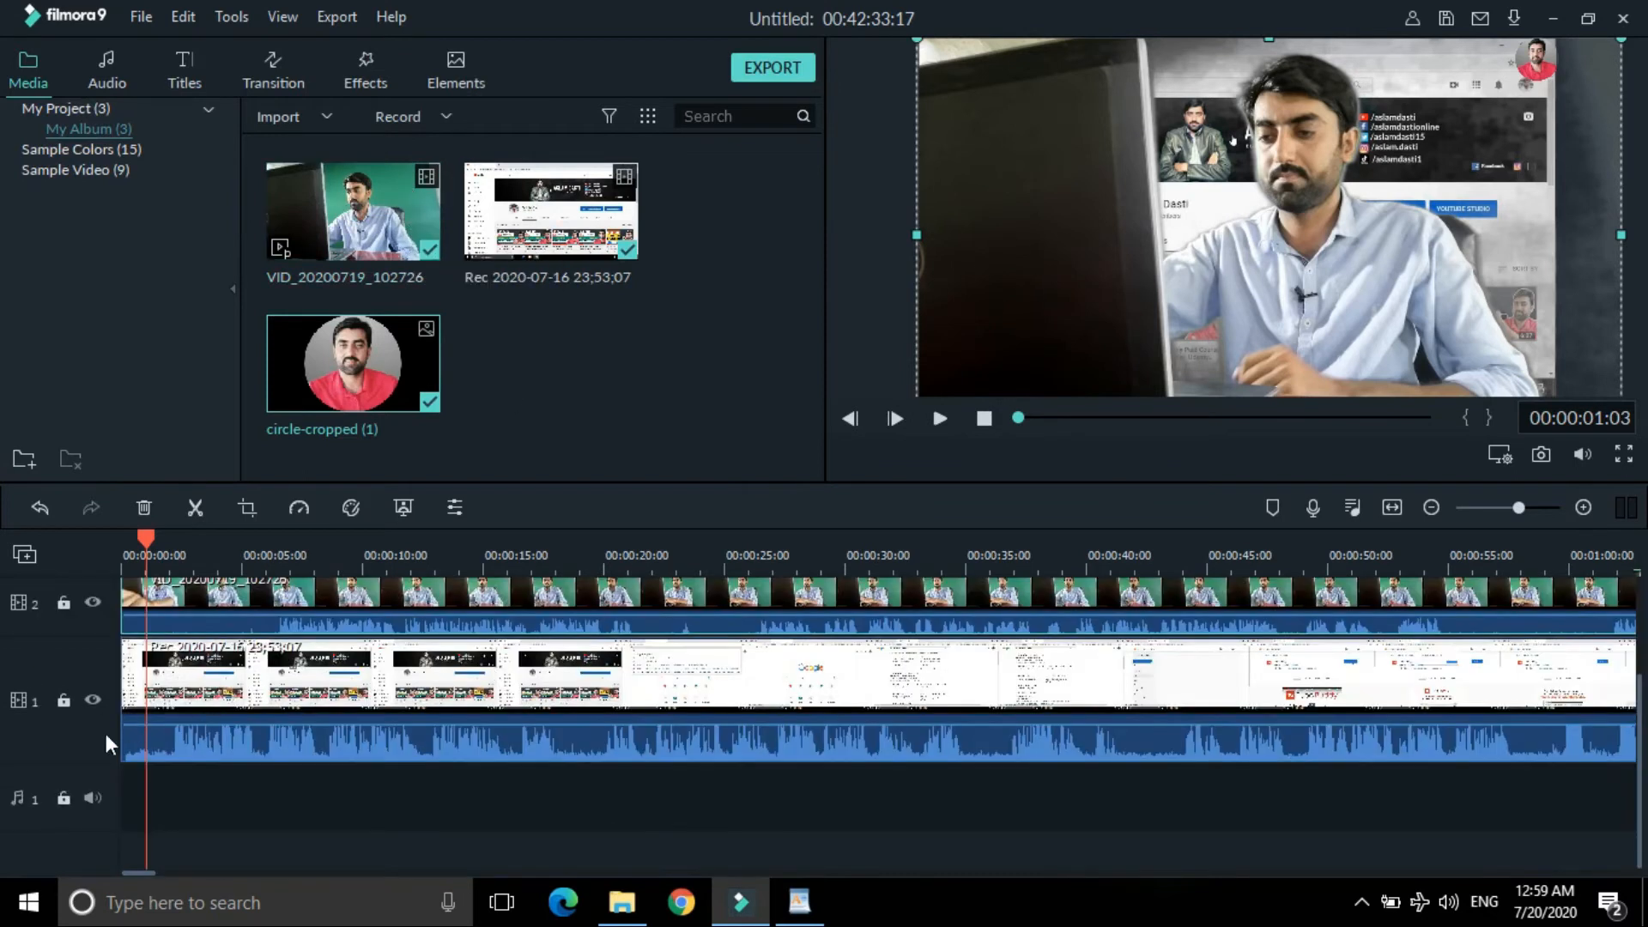
scroll(106, 650, "up", 2)
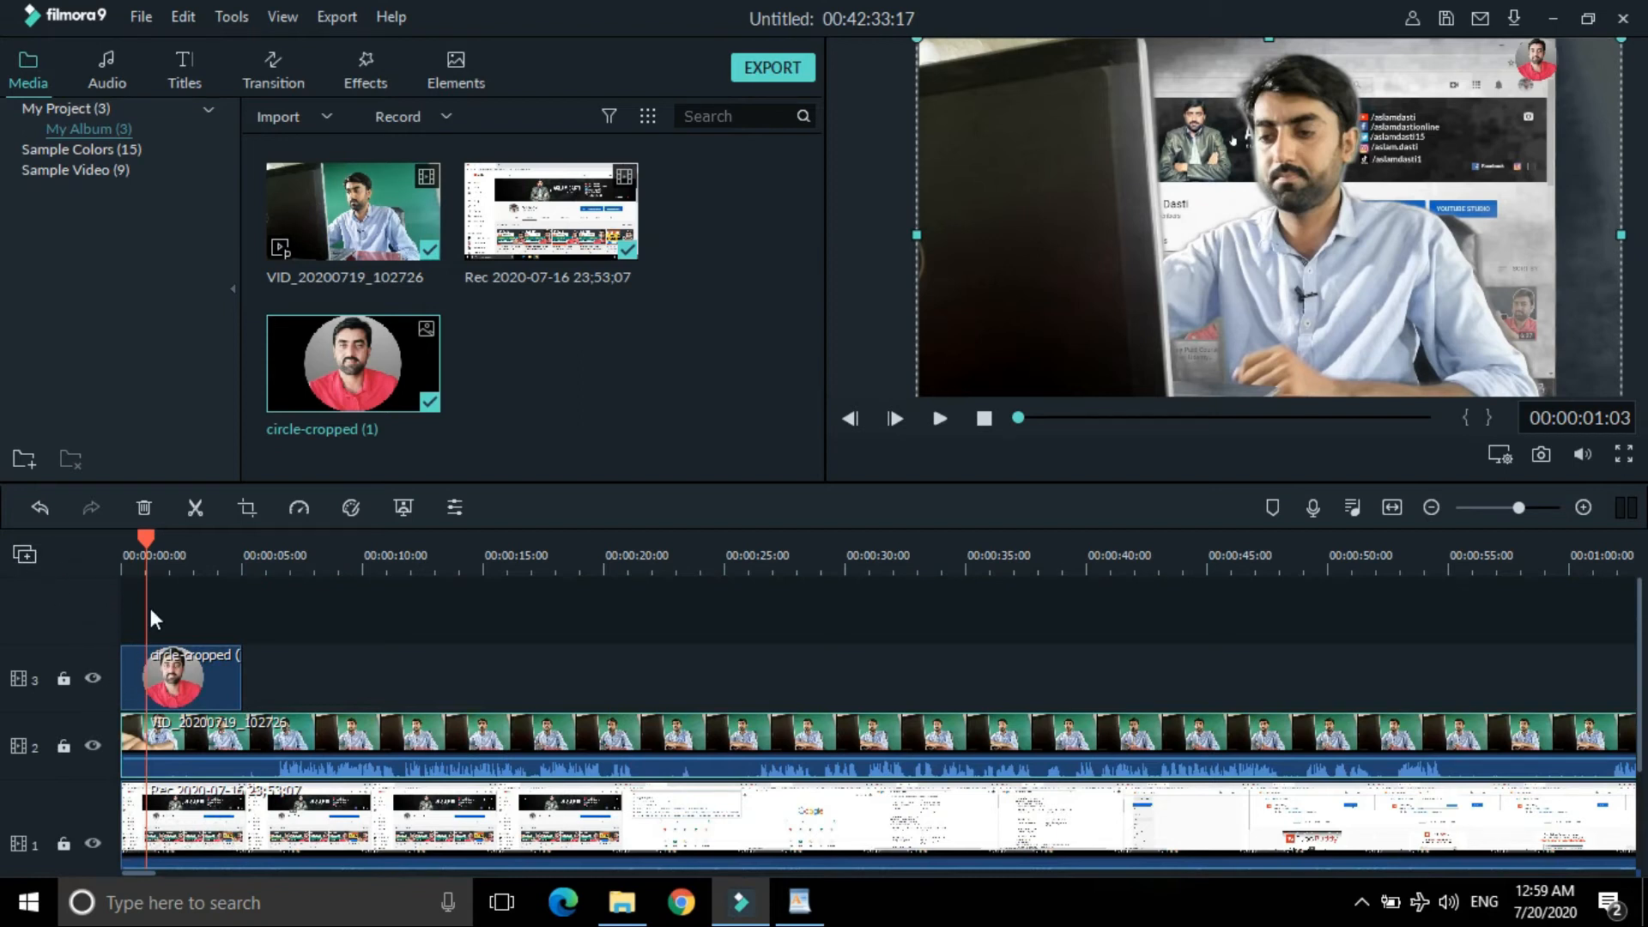
left_click(91, 746)
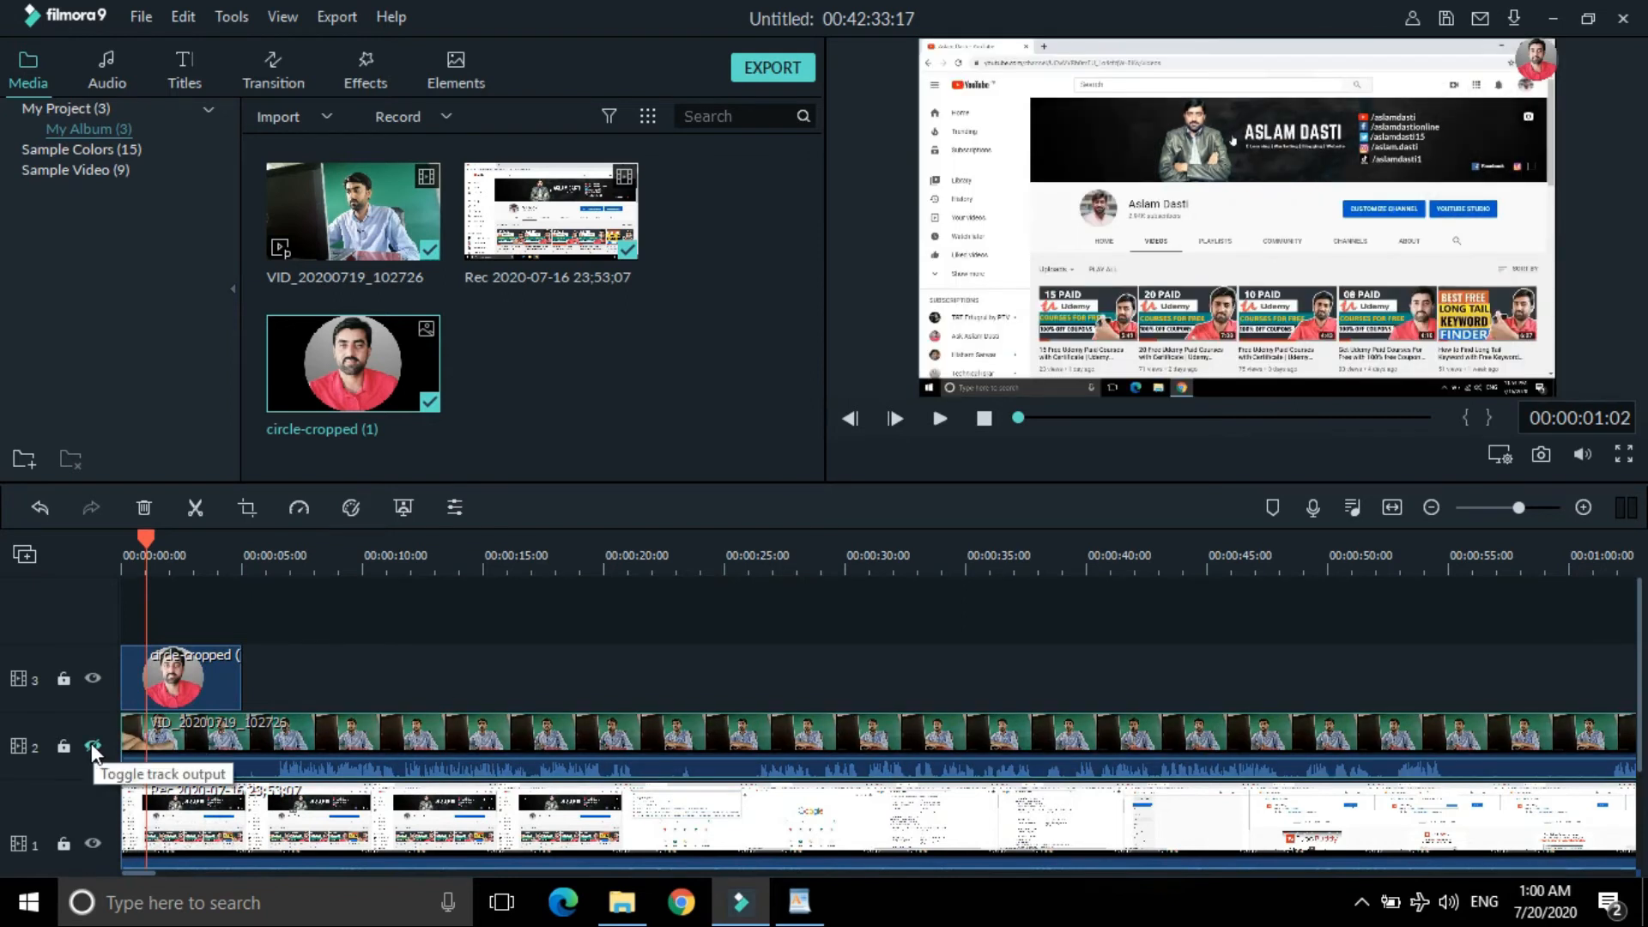
left_click(92, 747)
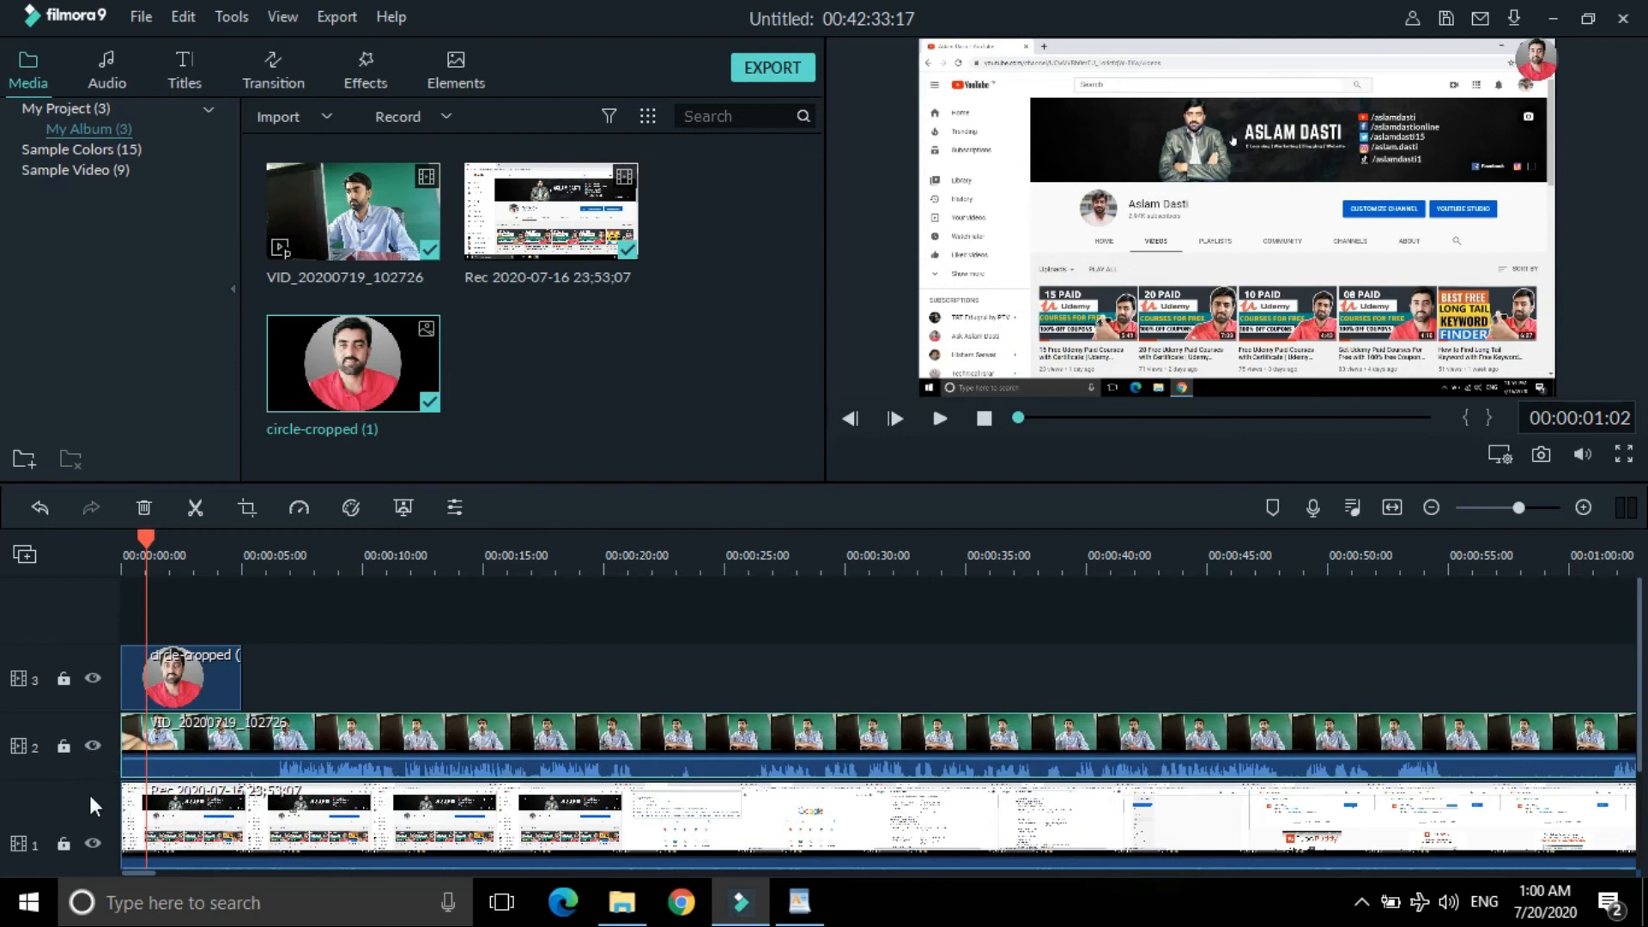
left_click(94, 840)
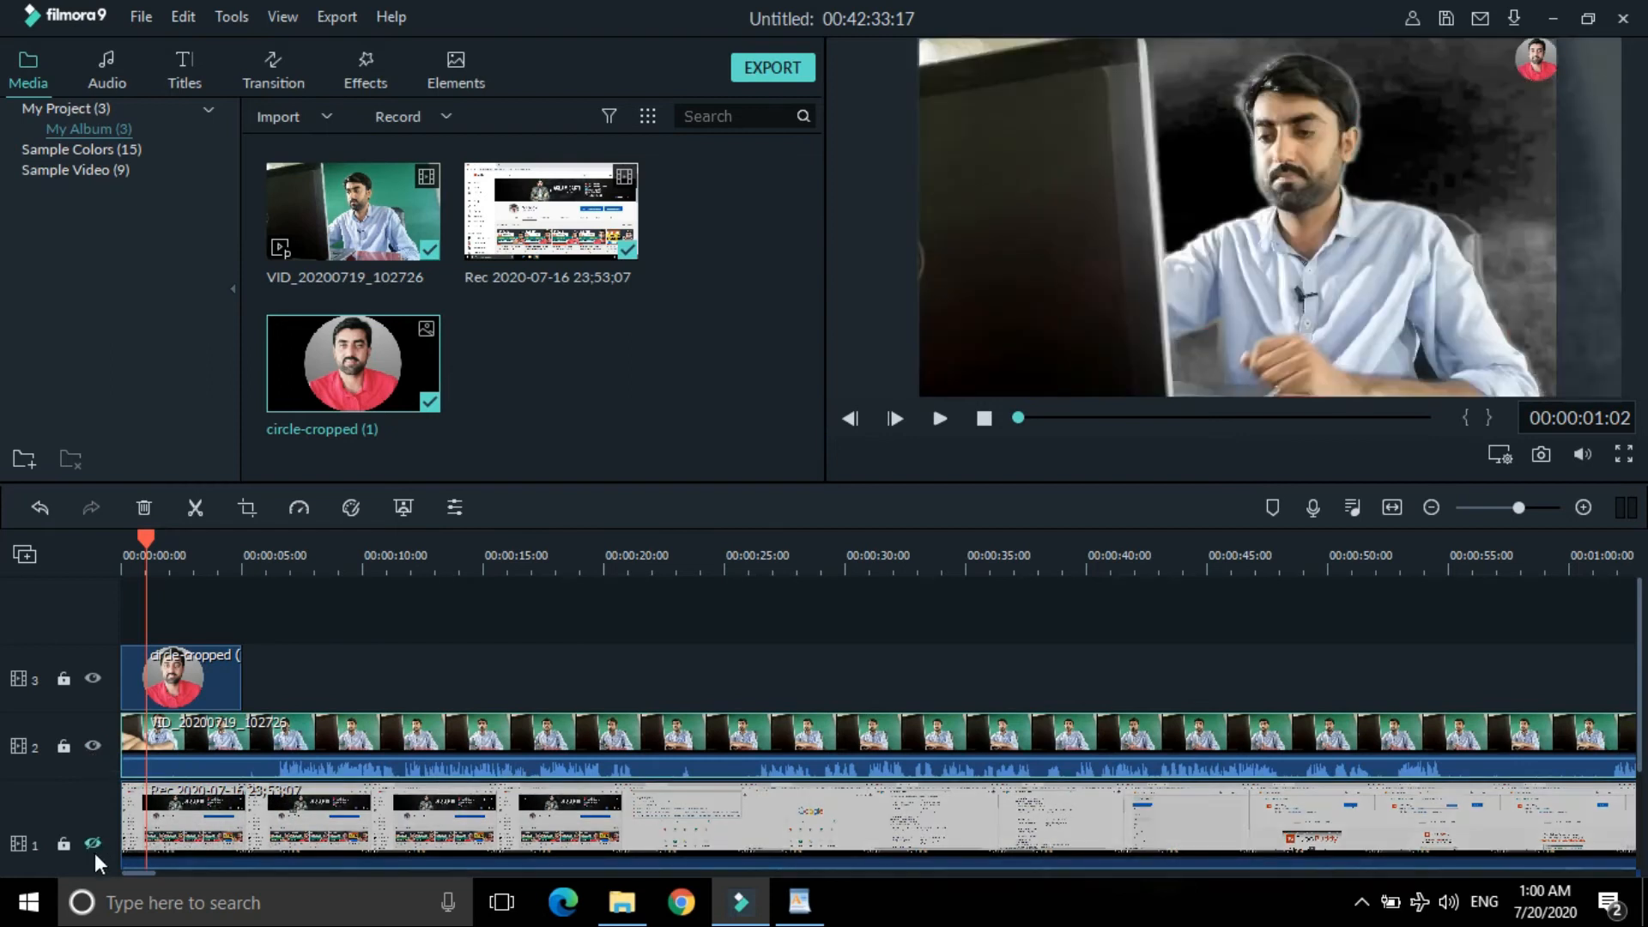
left_click(95, 843)
left_click(93, 679)
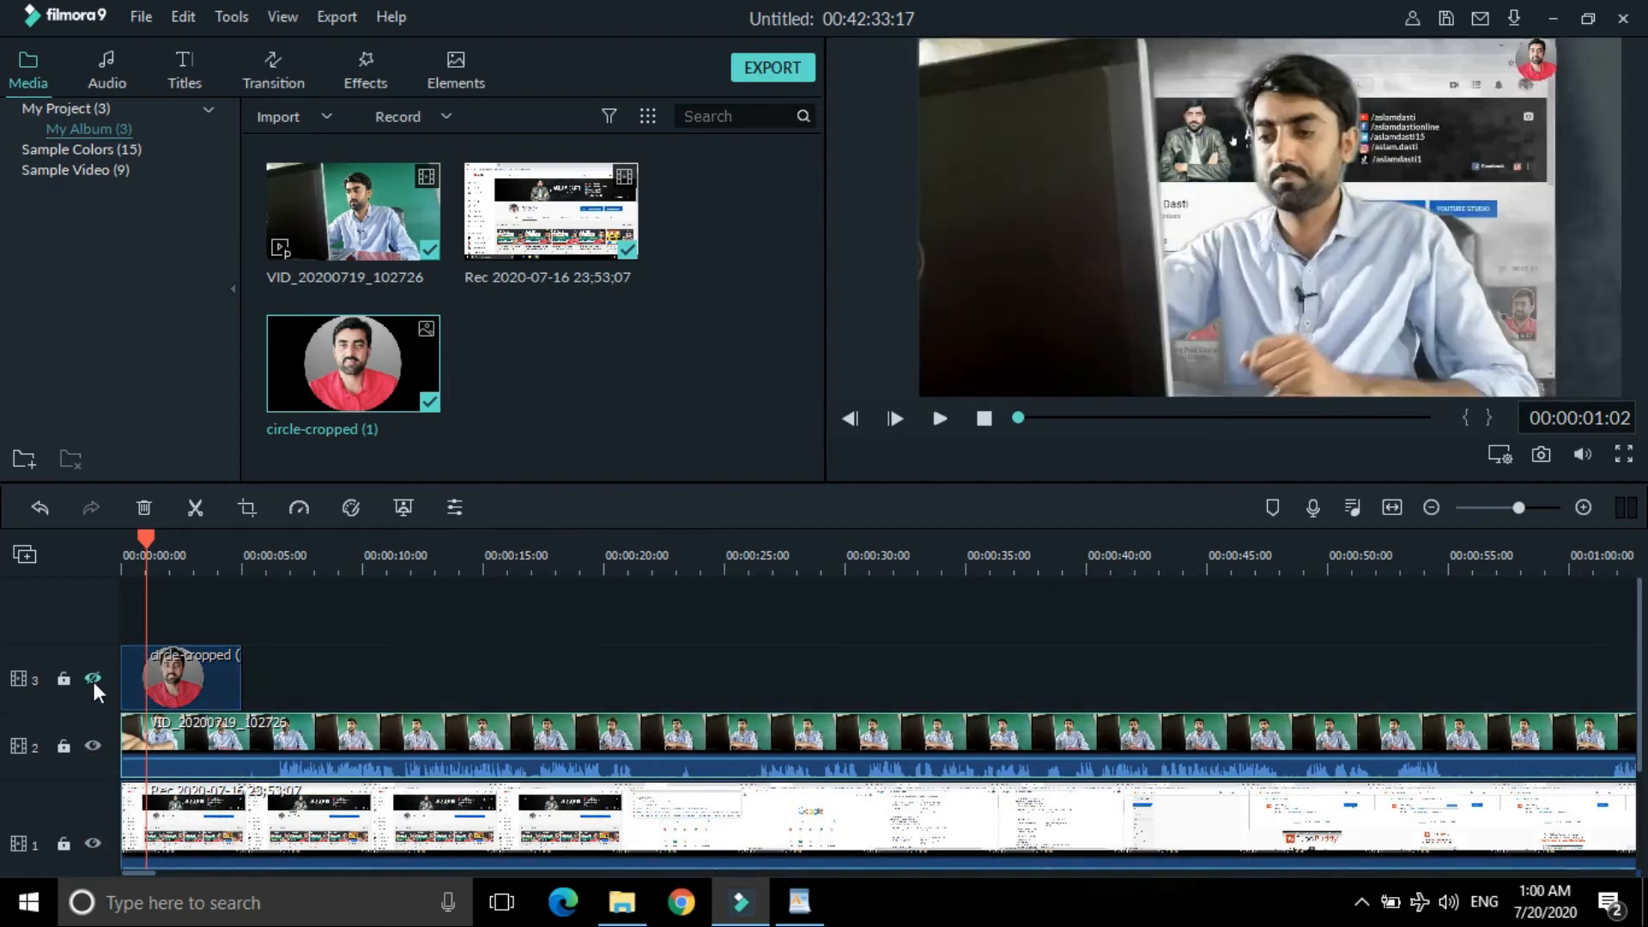
left_click(94, 679)
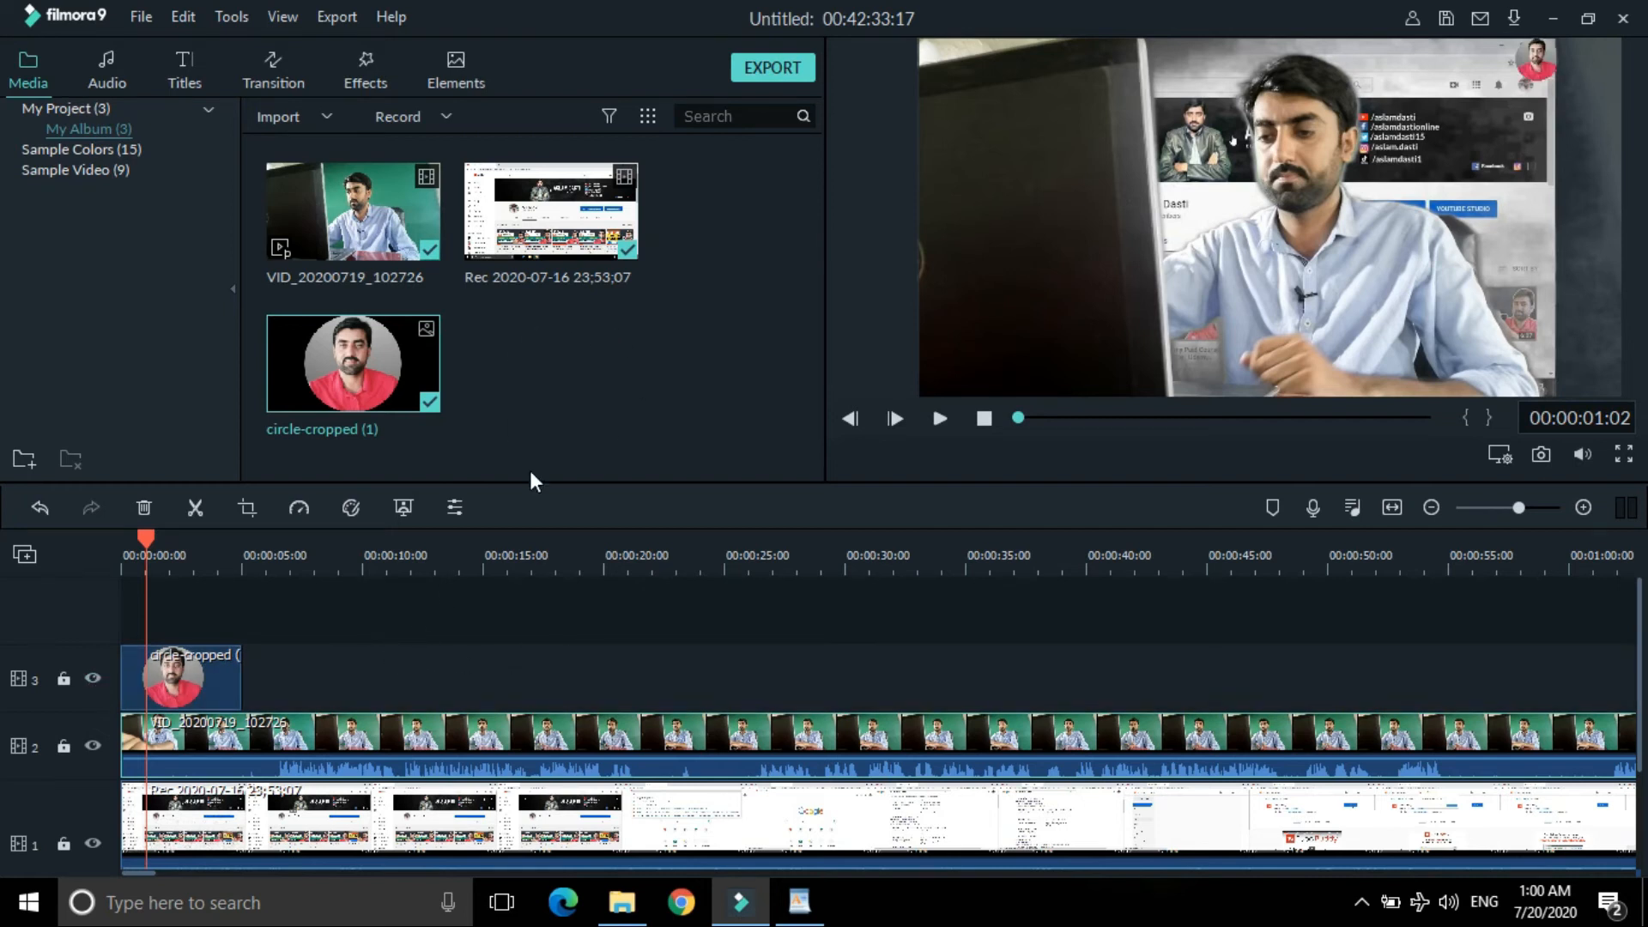
Split the VID_20200719_102726 clip on video track 2 at 00:00:06:16 and 00:00:11:07
mouse_move(348, 232)
scroll(365, 690, "down", 2)
scroll(364, 690, "up", 2)
left_click(281, 576)
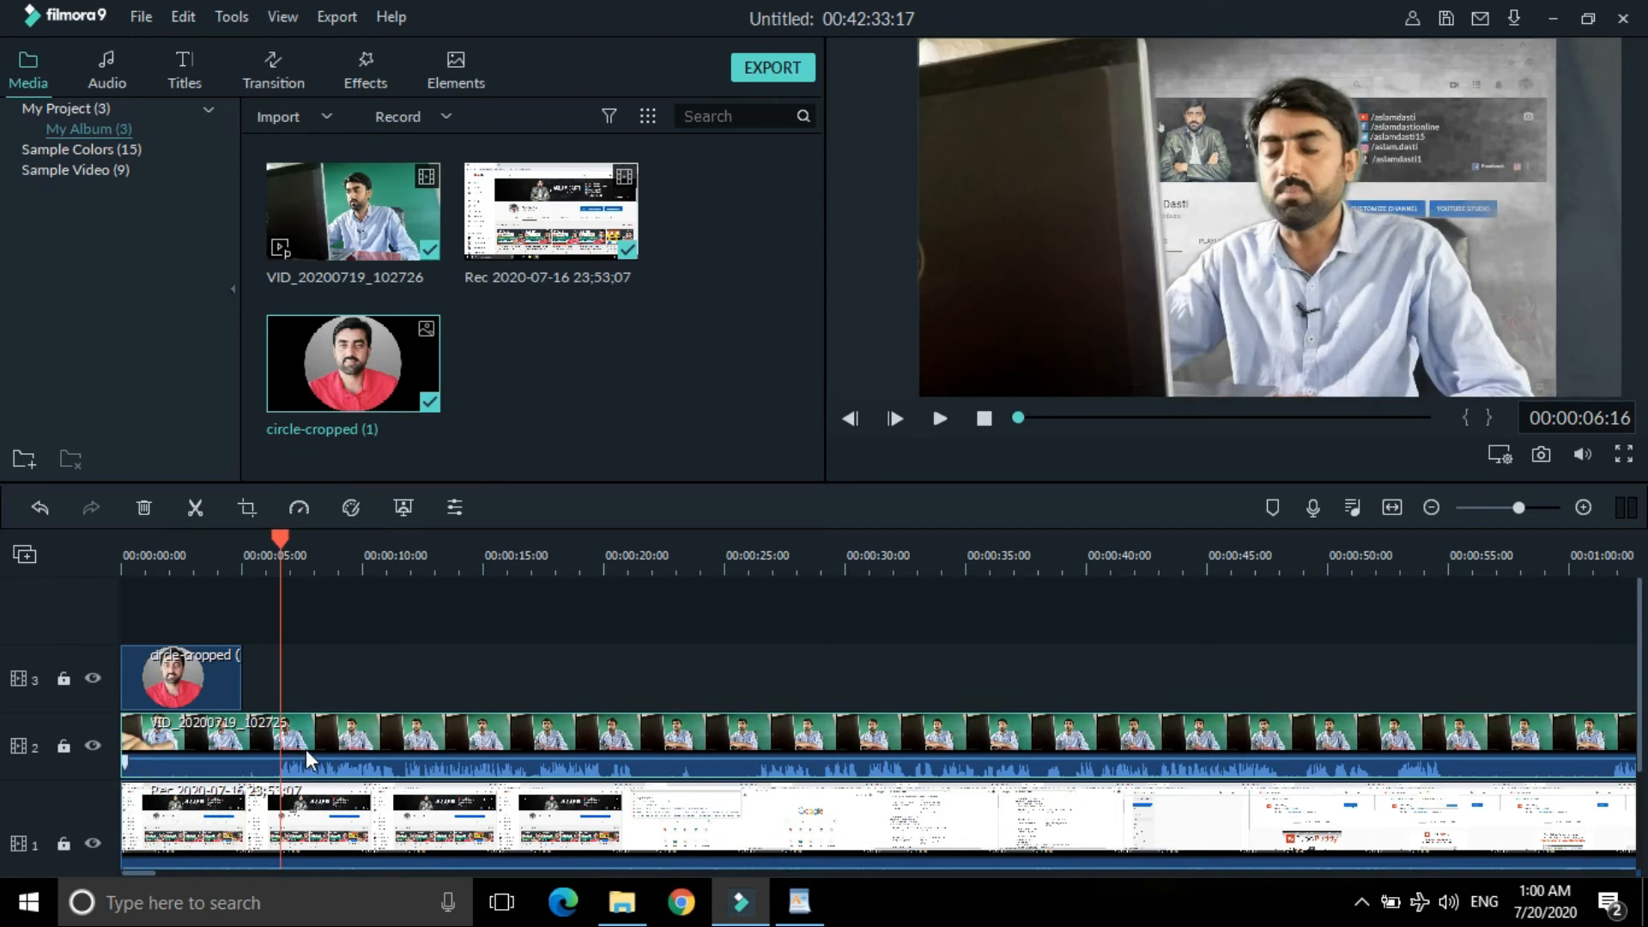
left_click(190, 513)
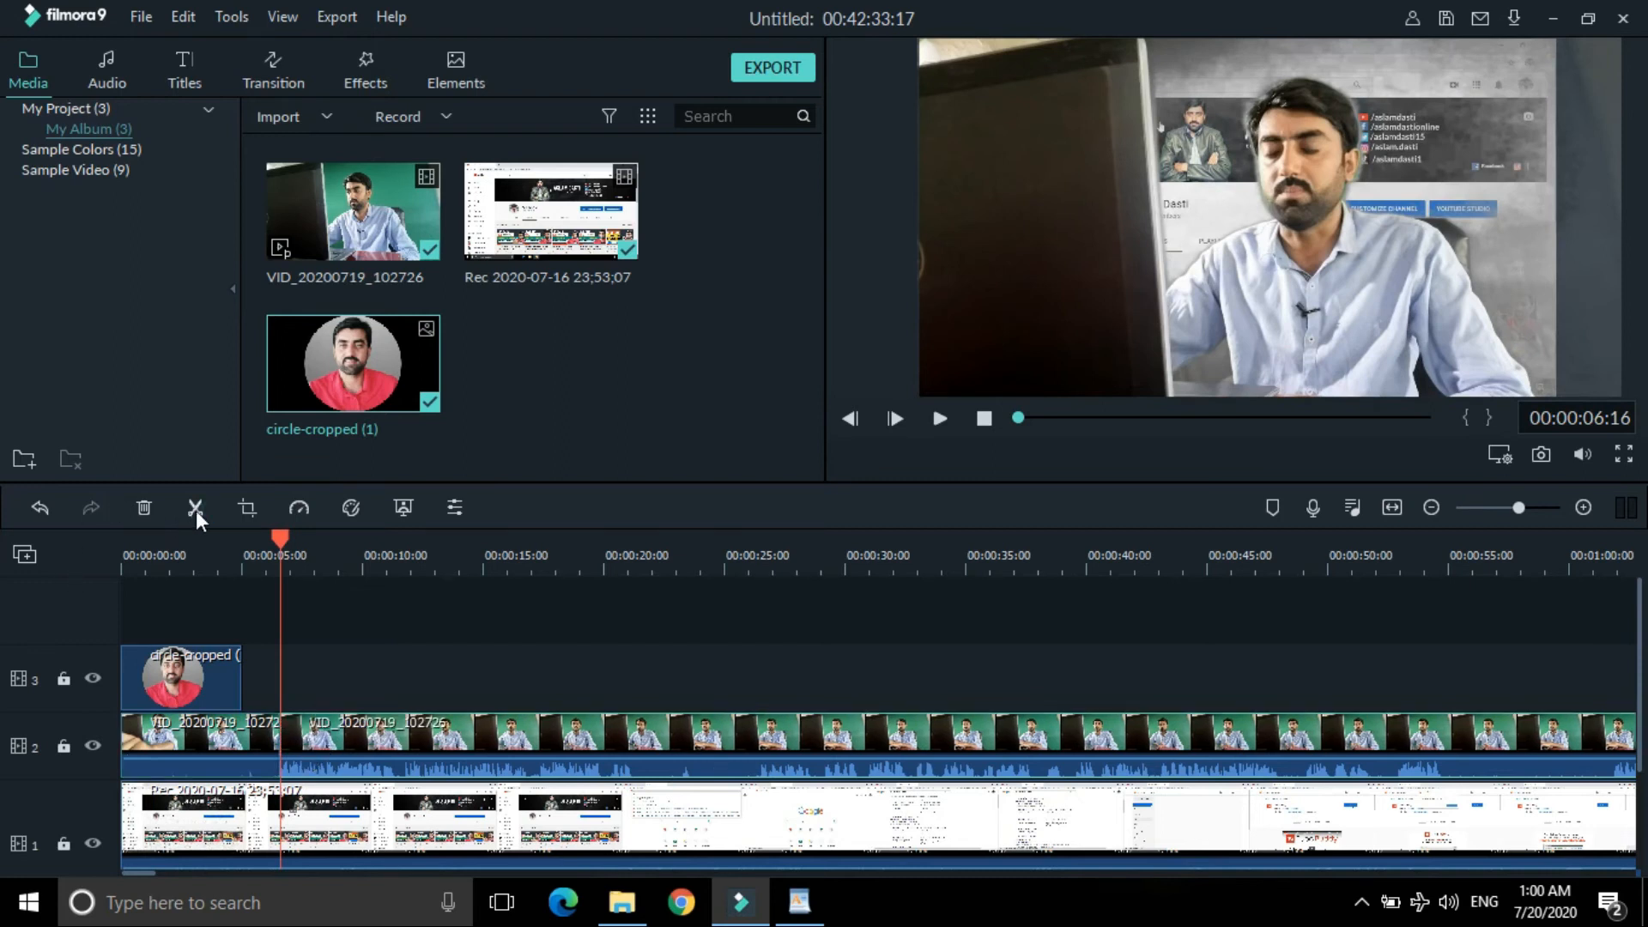
left_click(392, 558)
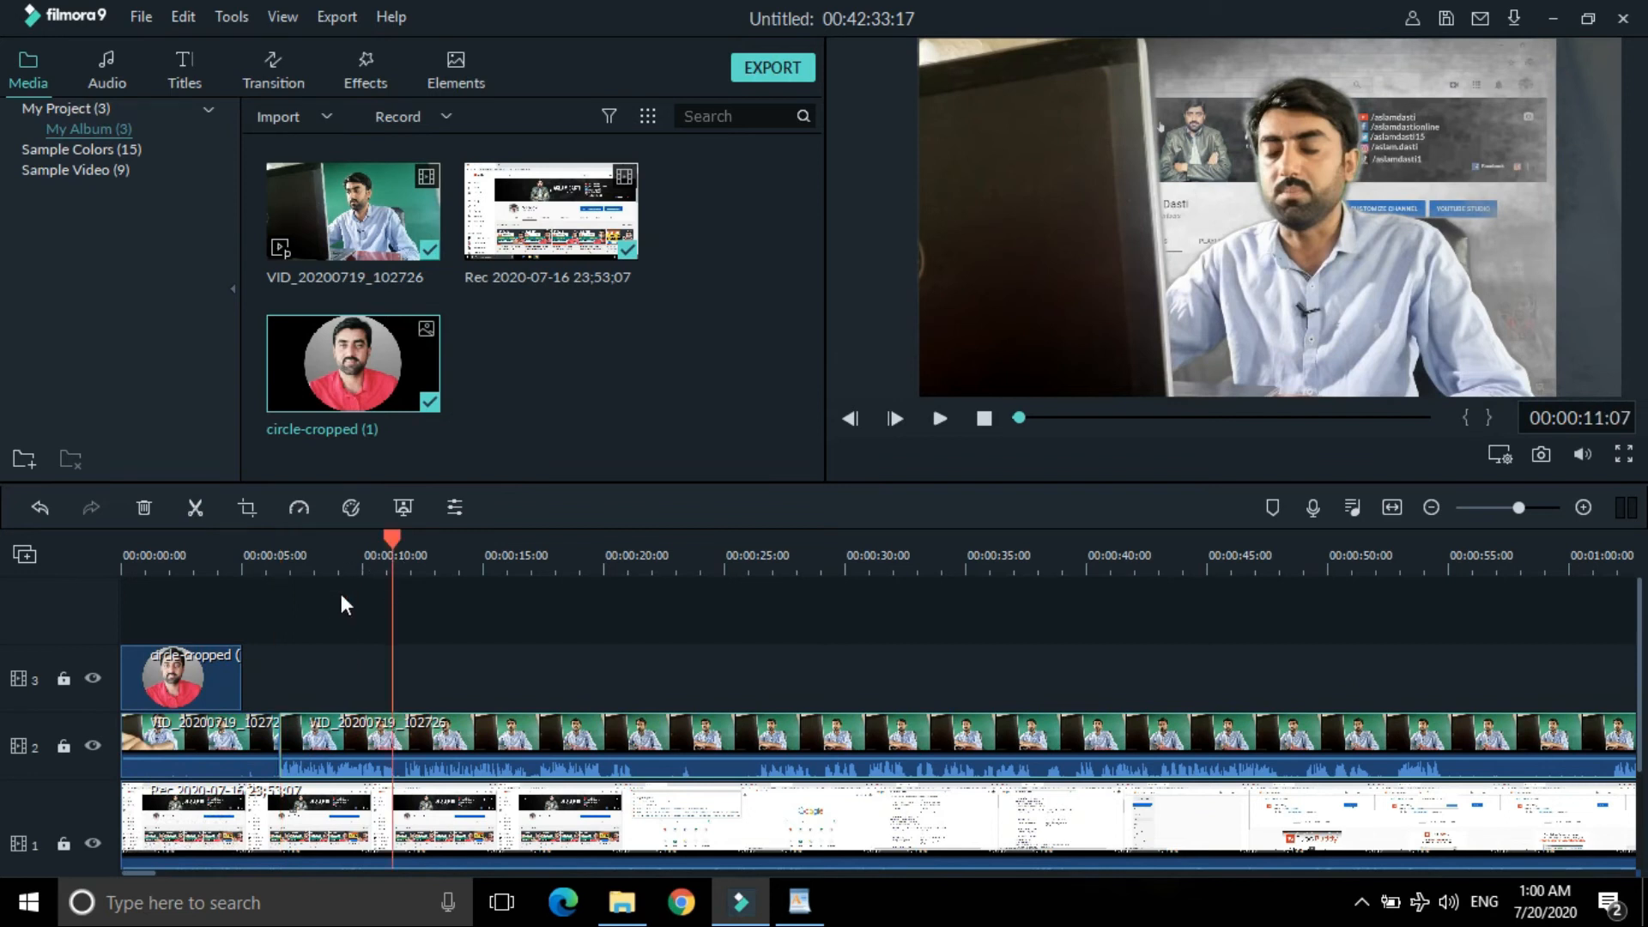
left_click(198, 507)
Move the middle VID_20200719_102726 segment to video track 3 at about 32 seconds and delete the gap left on track 2
double_click(335, 745)
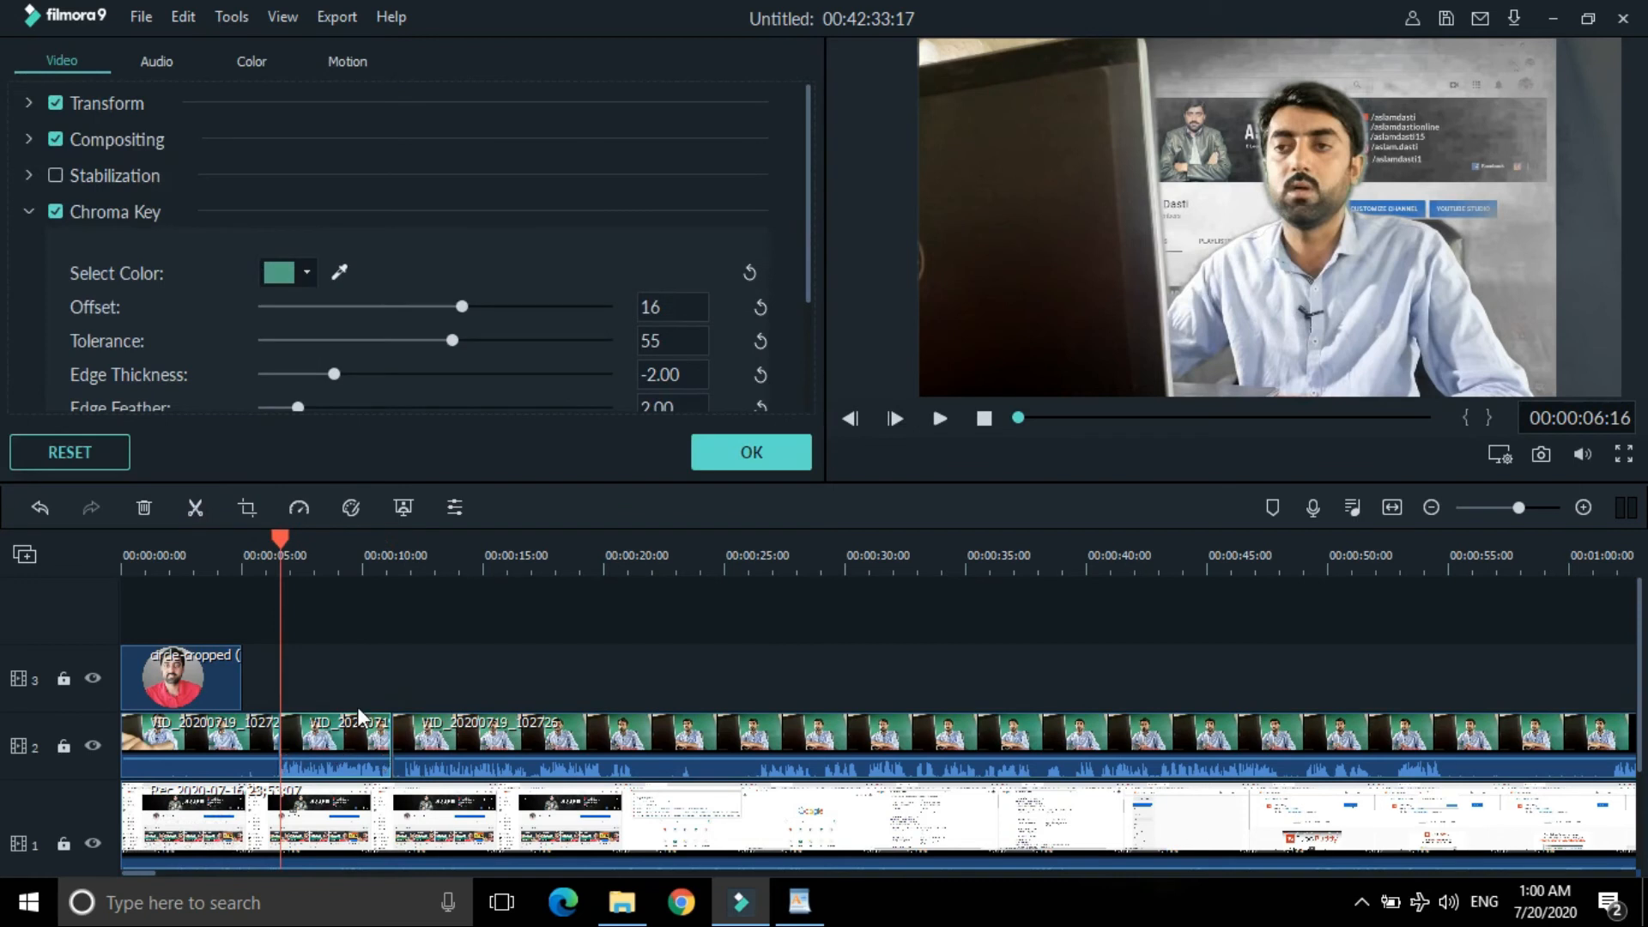
left_click_drag(344, 733, 958, 649)
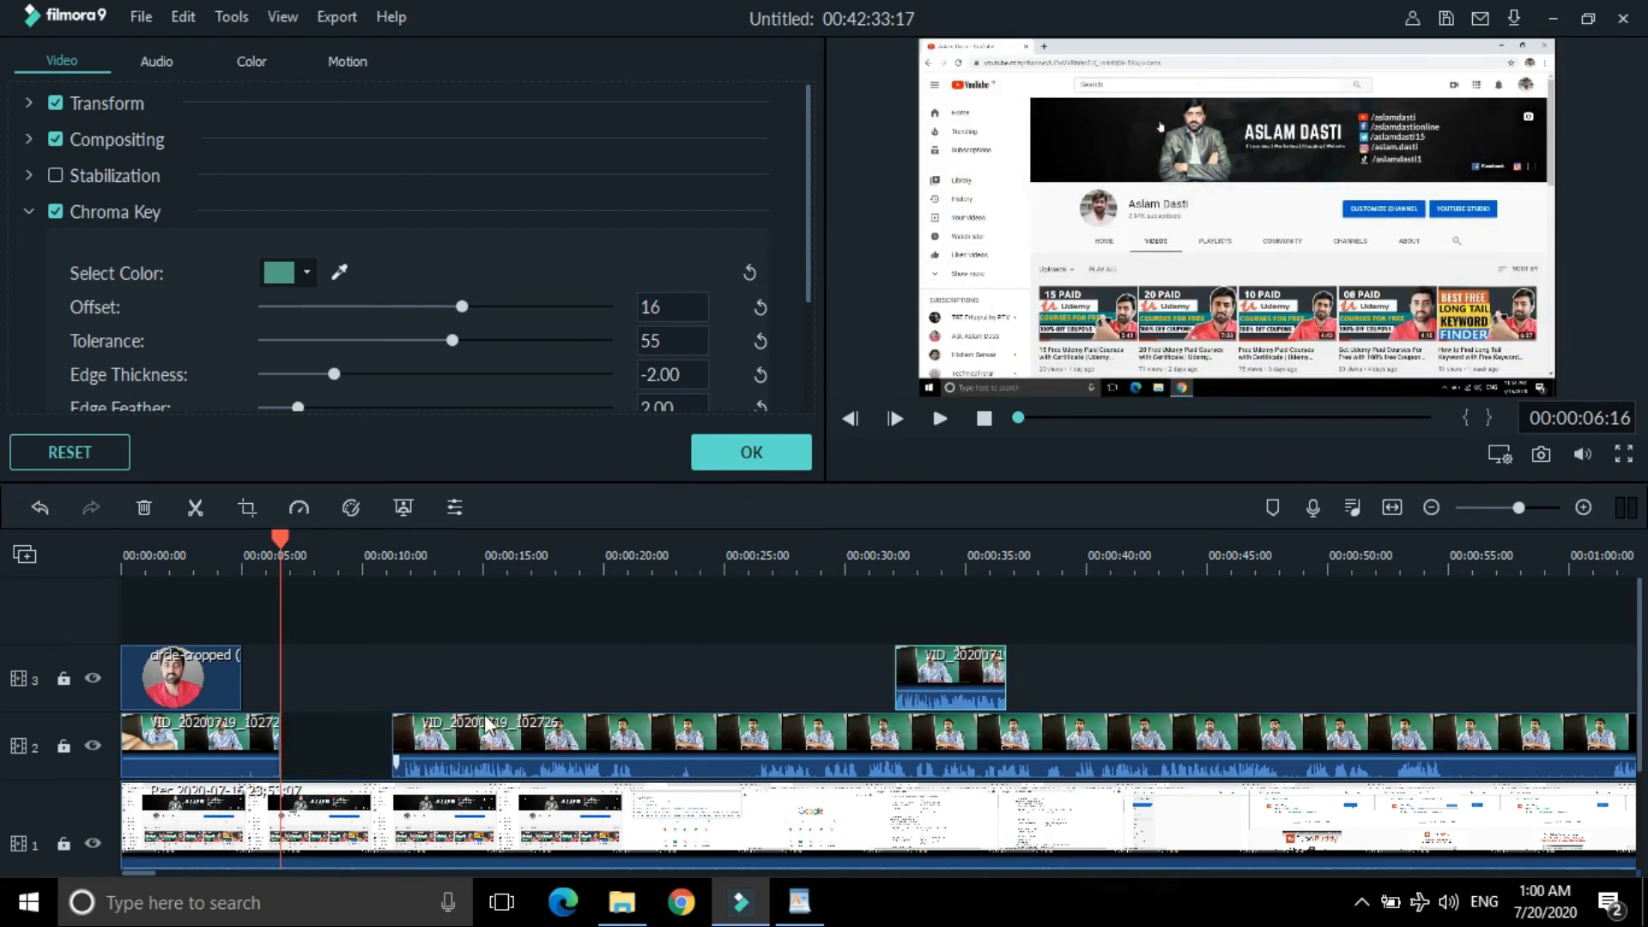
left_click(347, 725)
key("Delete")
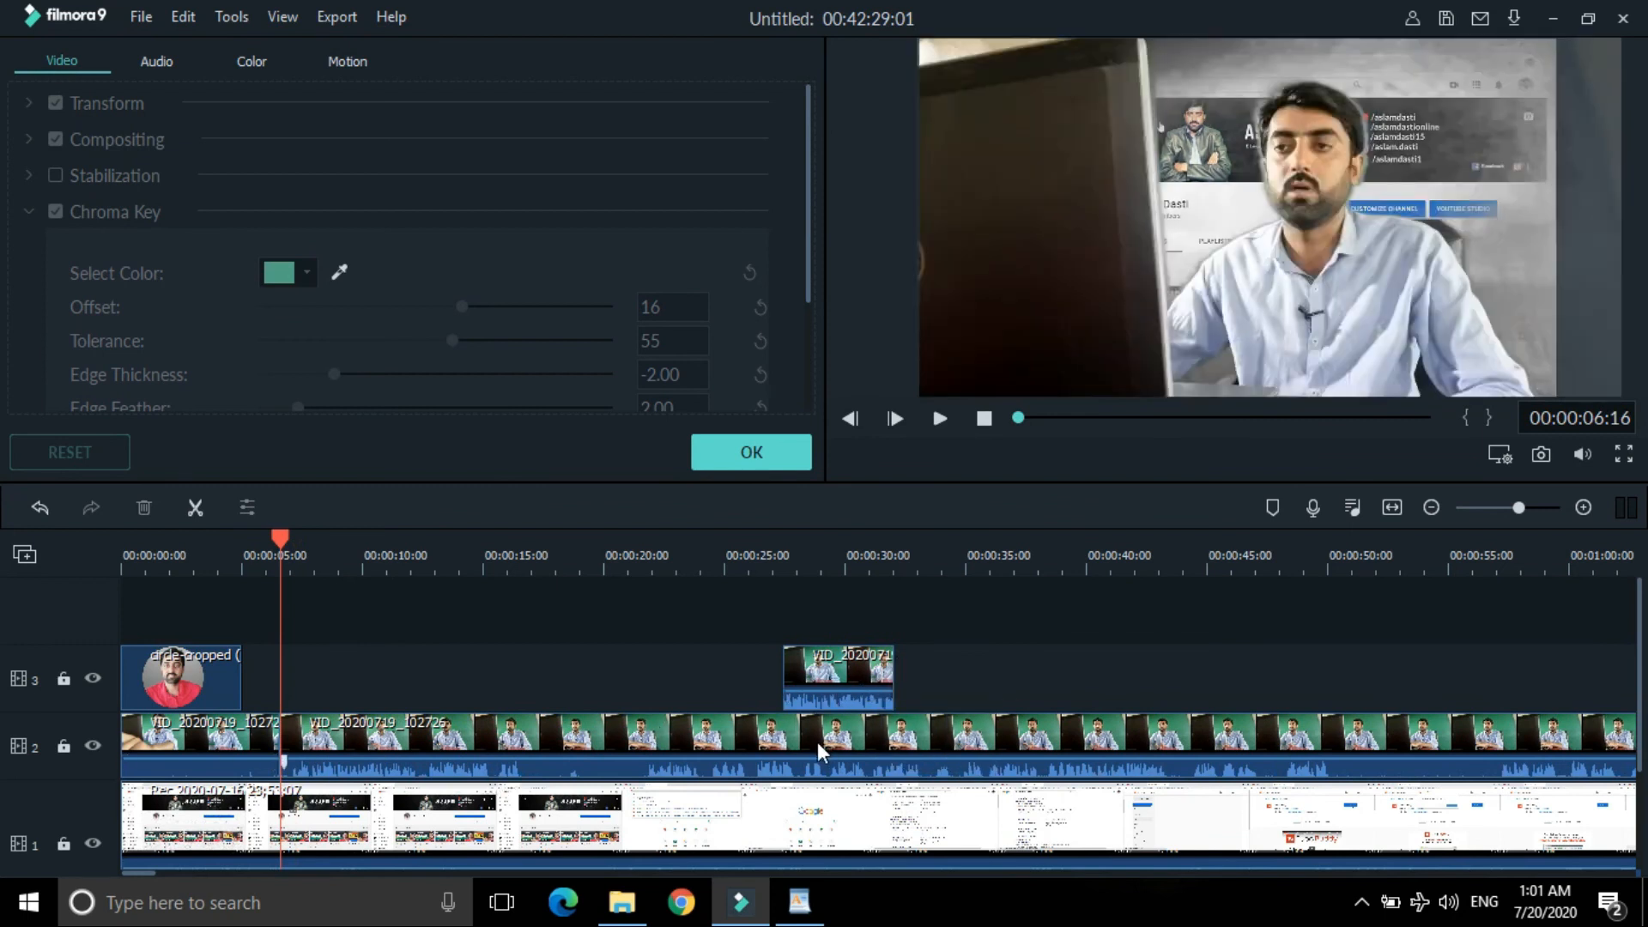
Split the camera clip on video track 2 at 00:00:26:01 and delete the part after the cut
left_click(749, 568)
left_click(201, 499)
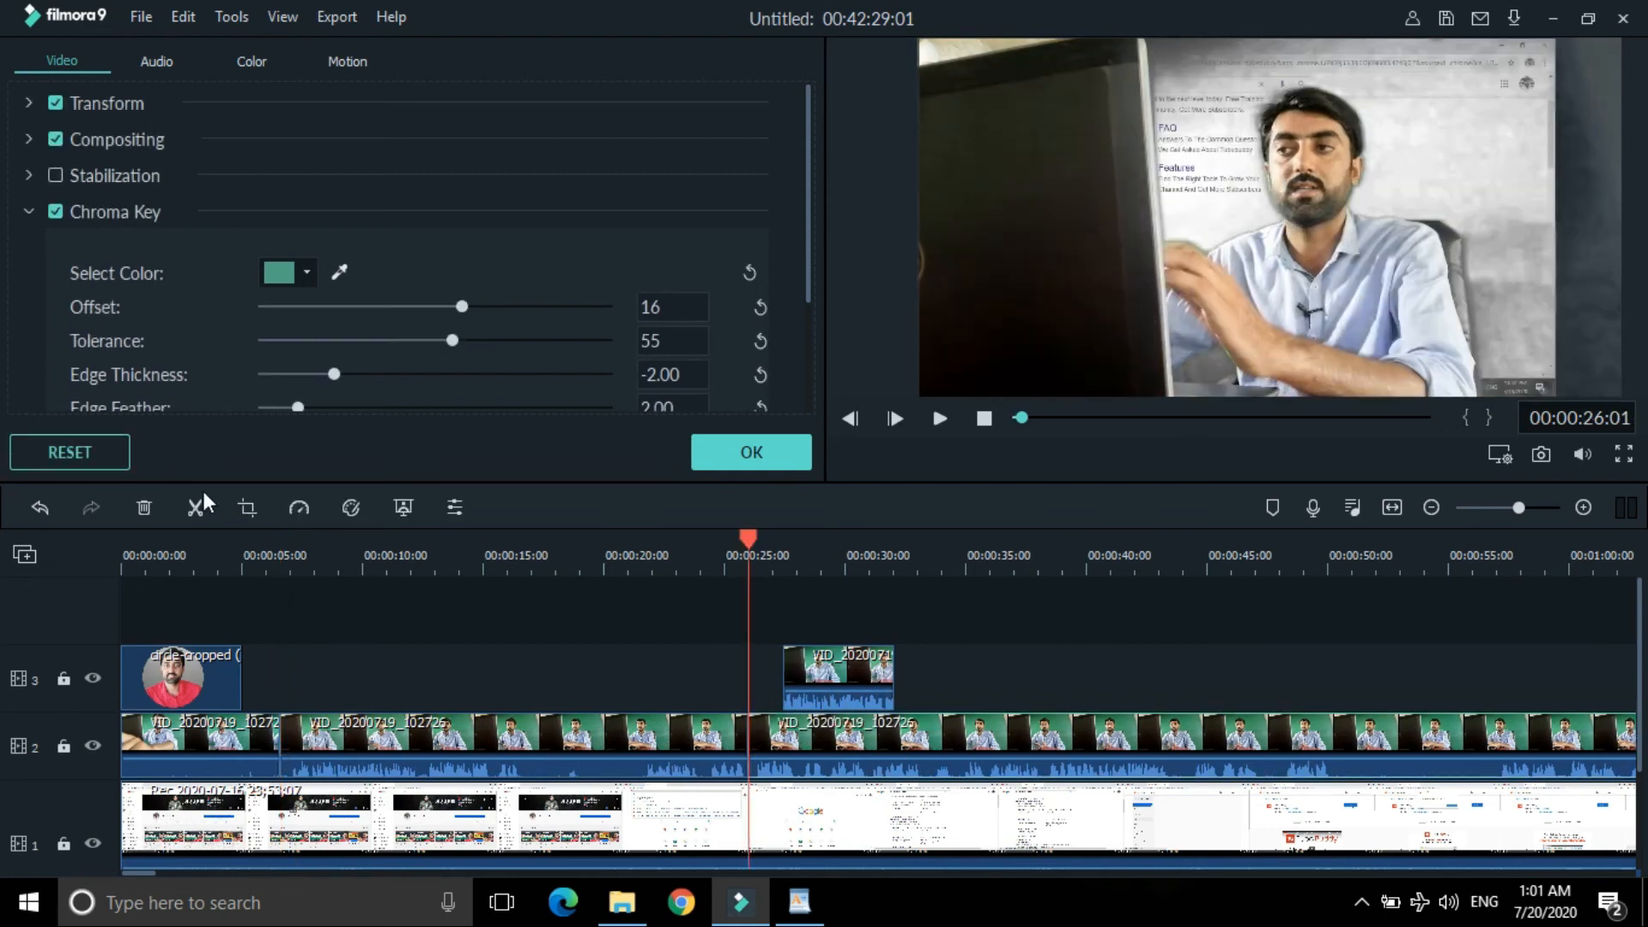
left_click(199, 496)
left_click(821, 745)
key("Delete")
Move the camera segment on video track 3 to start at 00:00:26:01 and preview it at 00:00:28:06
left_click(820, 678)
left_click_drag(821, 678, 783, 683)
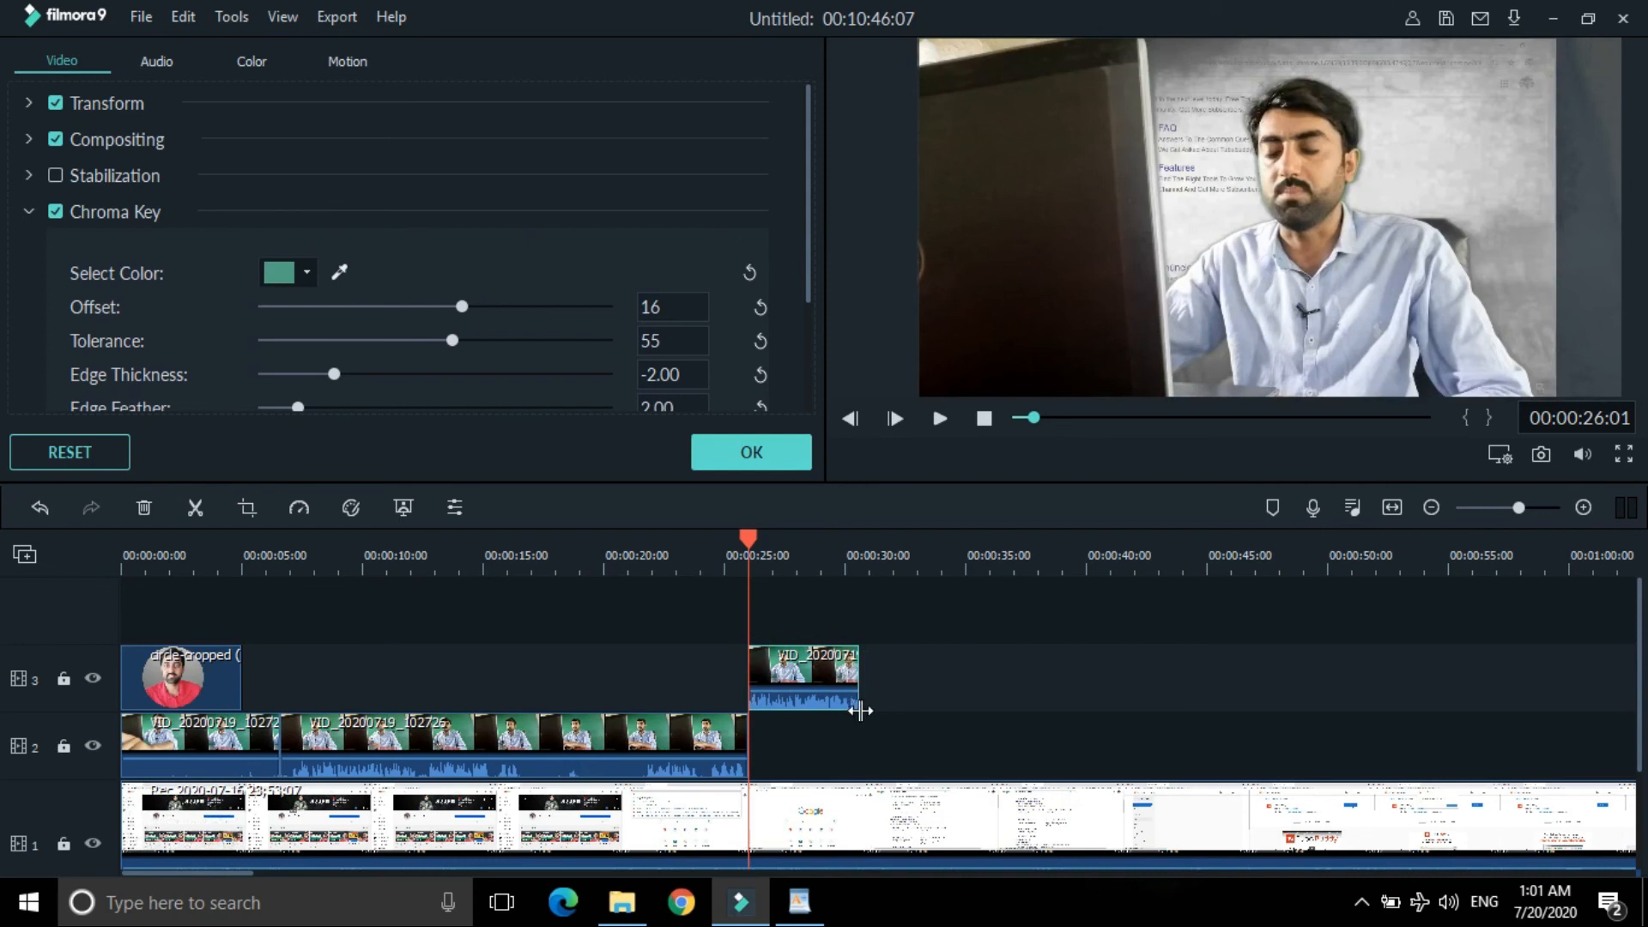
left_click(801, 558)
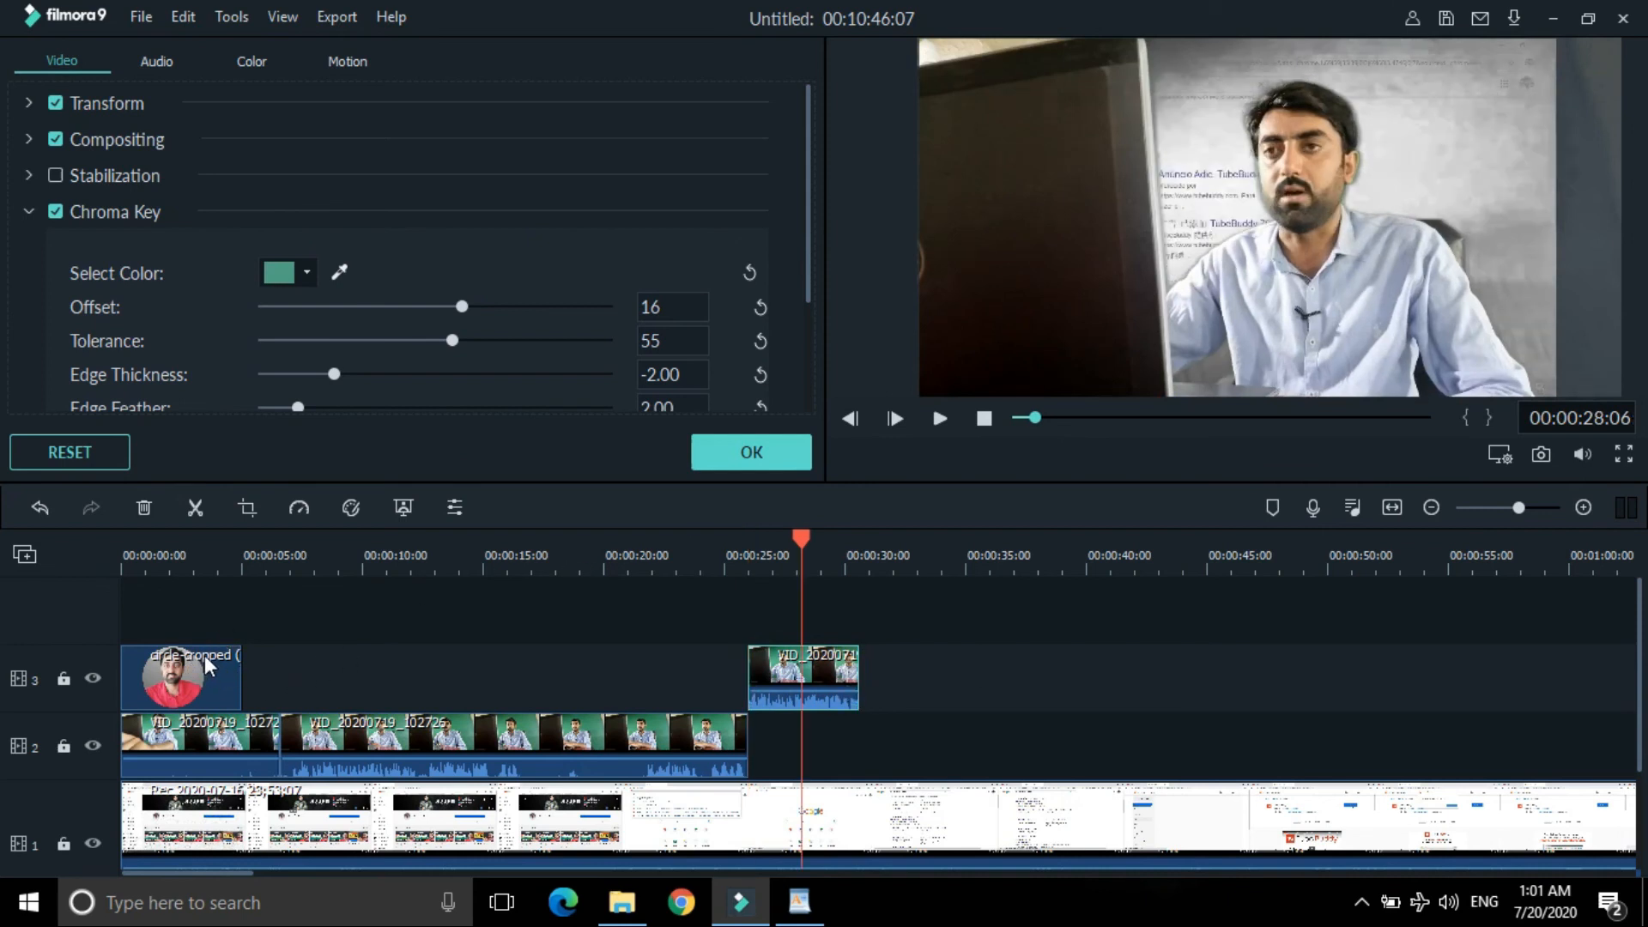
Close the clip settings, extend circle-cropped (1) to the start of the track 3 camera segment, and move the playhead to 00:00:09:21
left_click(745, 462)
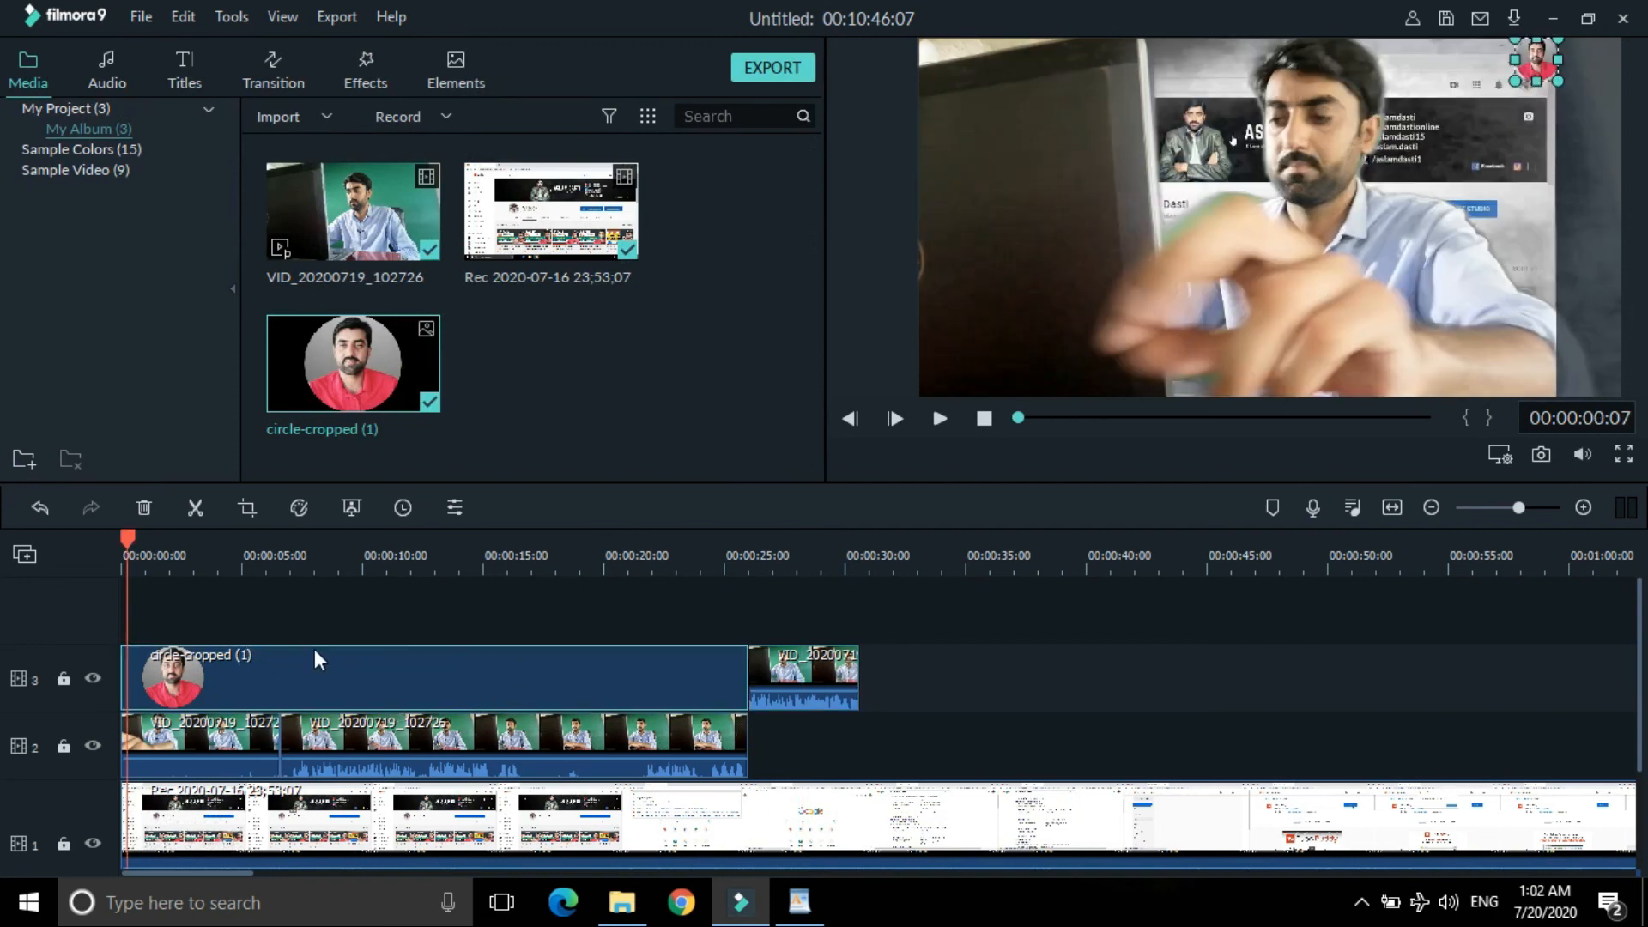
left_click(358, 568)
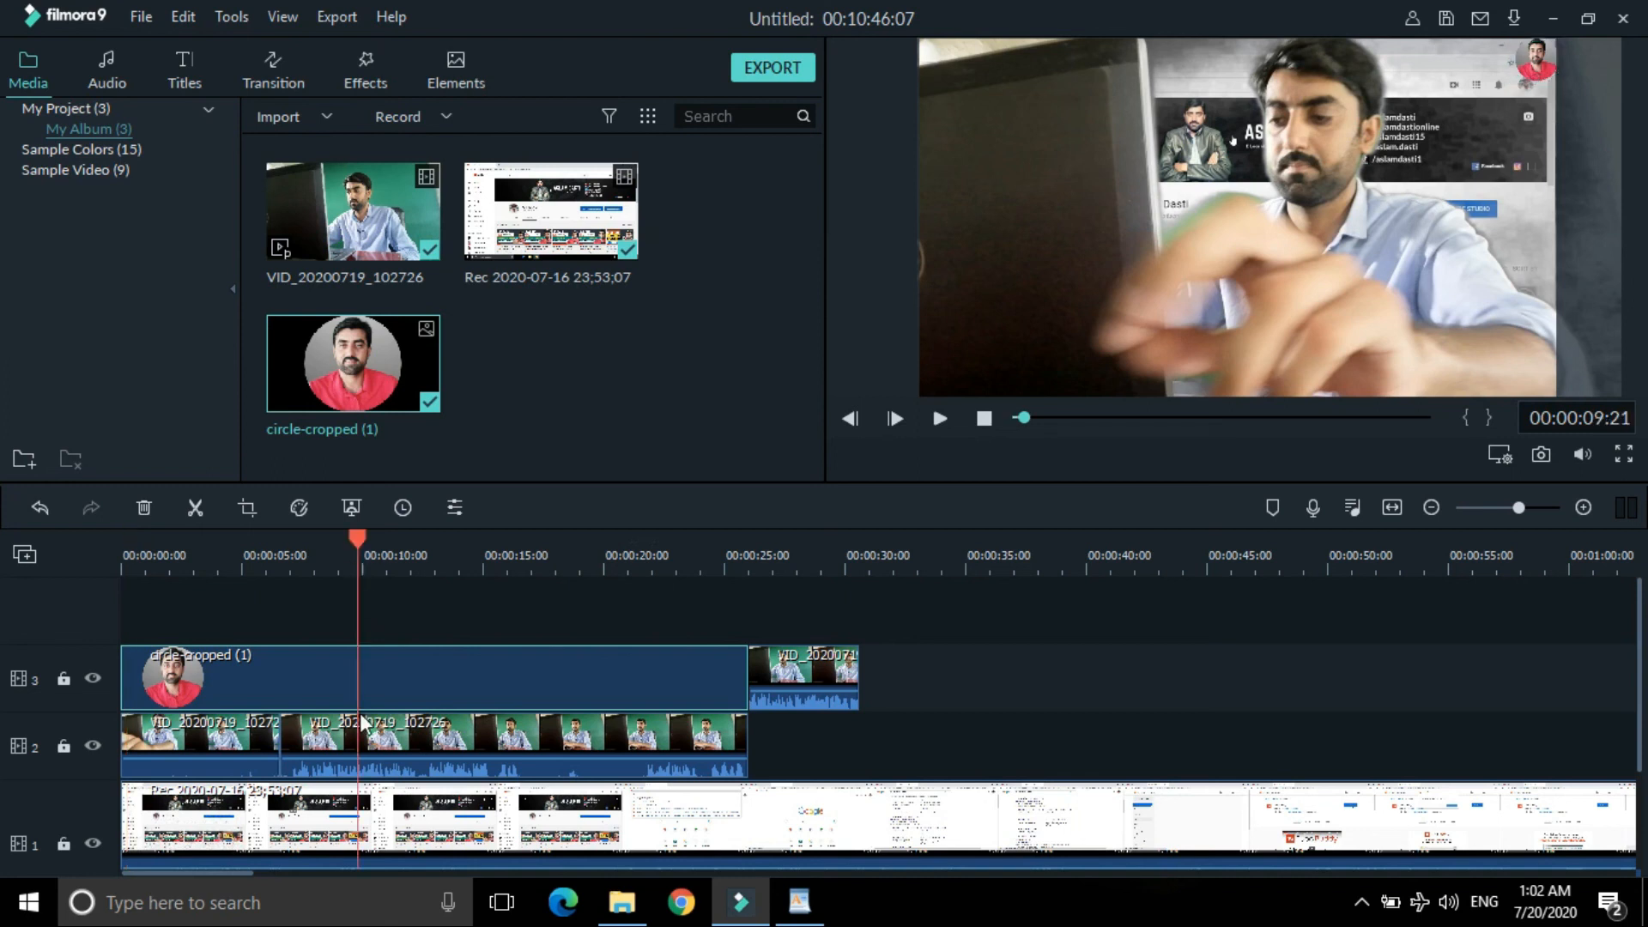